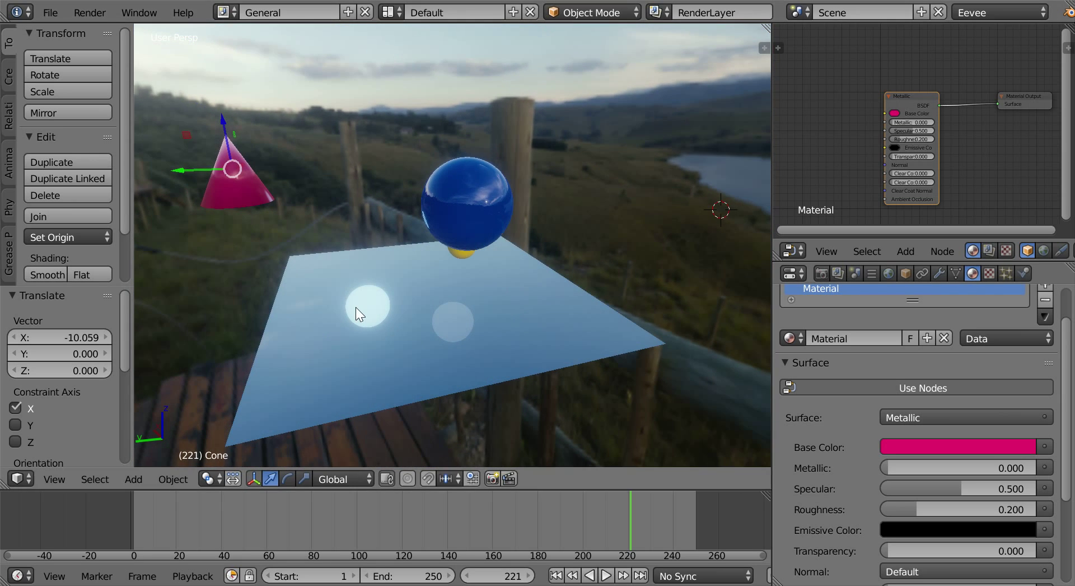
Step: Try rotating the mirror plane freely, about Z and about X, cancelling each attempt
right_click(355, 307)
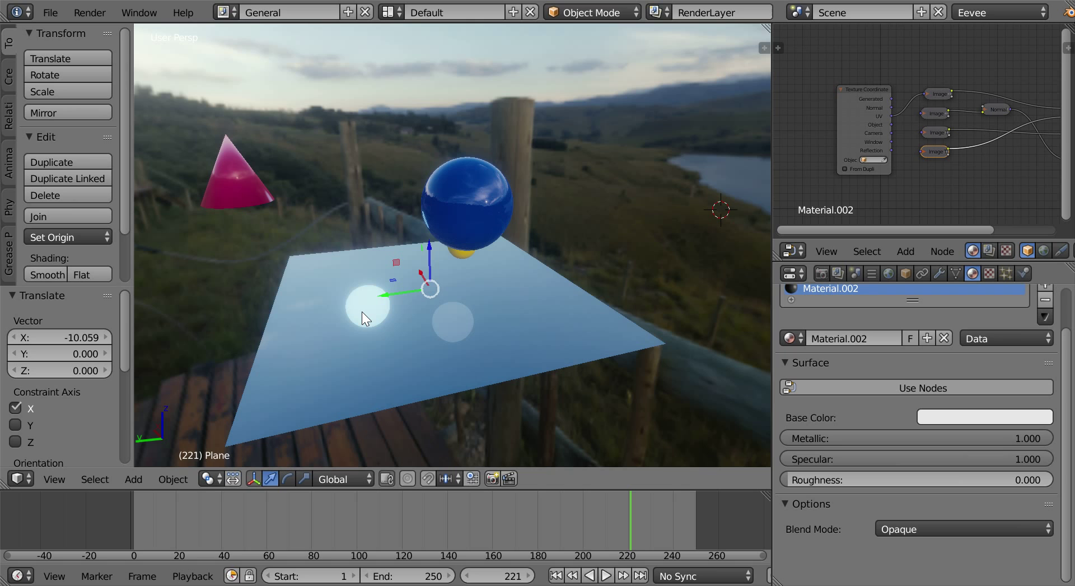
key("r")
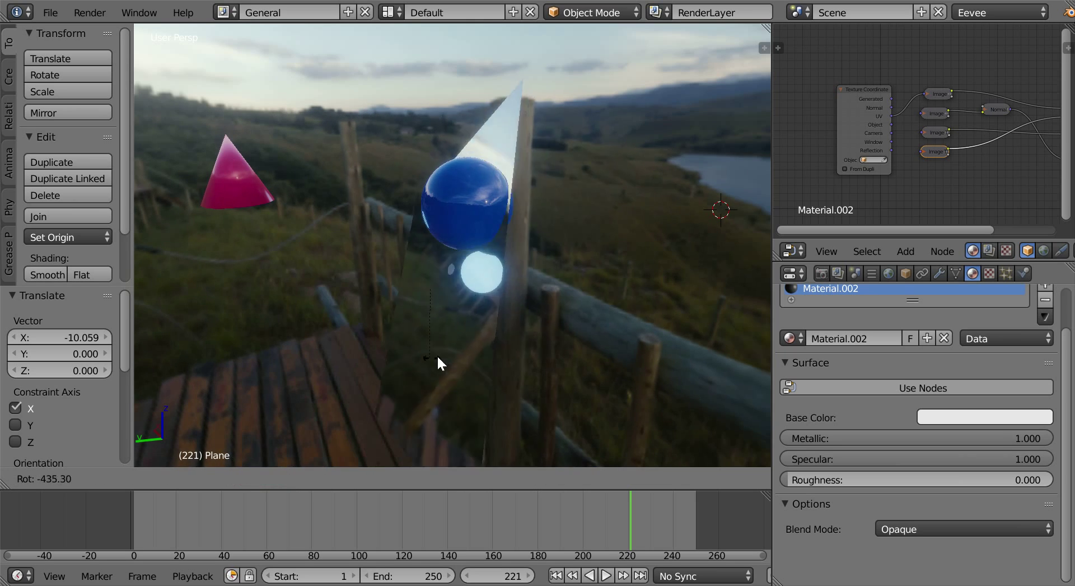
right_click(309, 254)
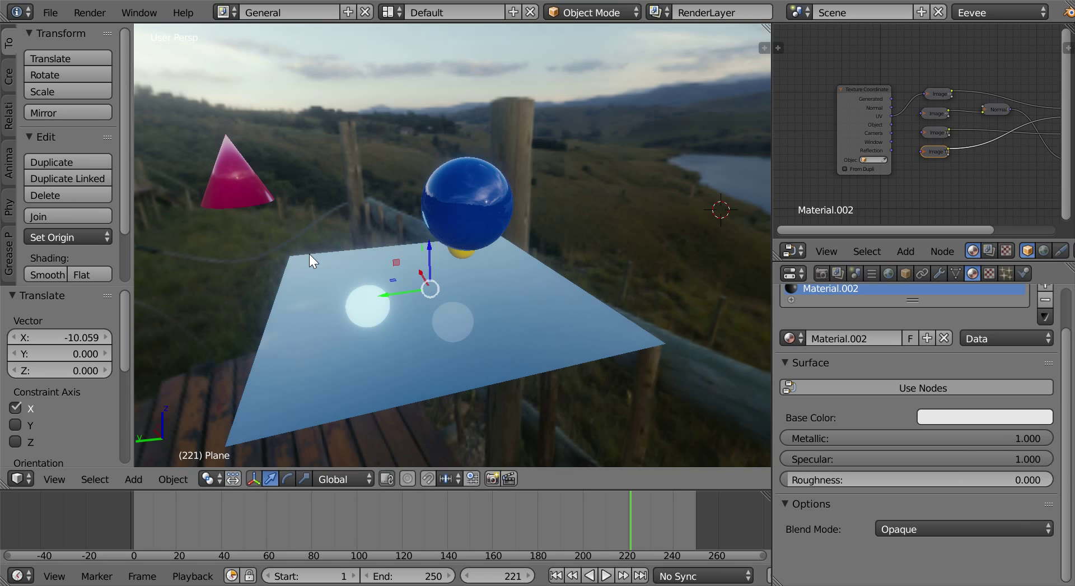
key("r")
key("z")
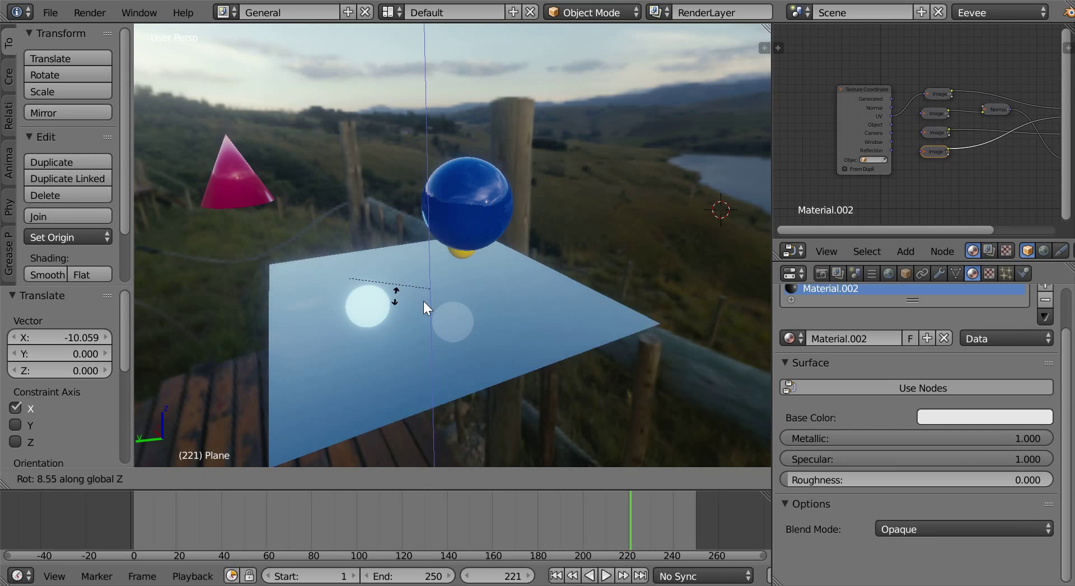
right_click(605, 336)
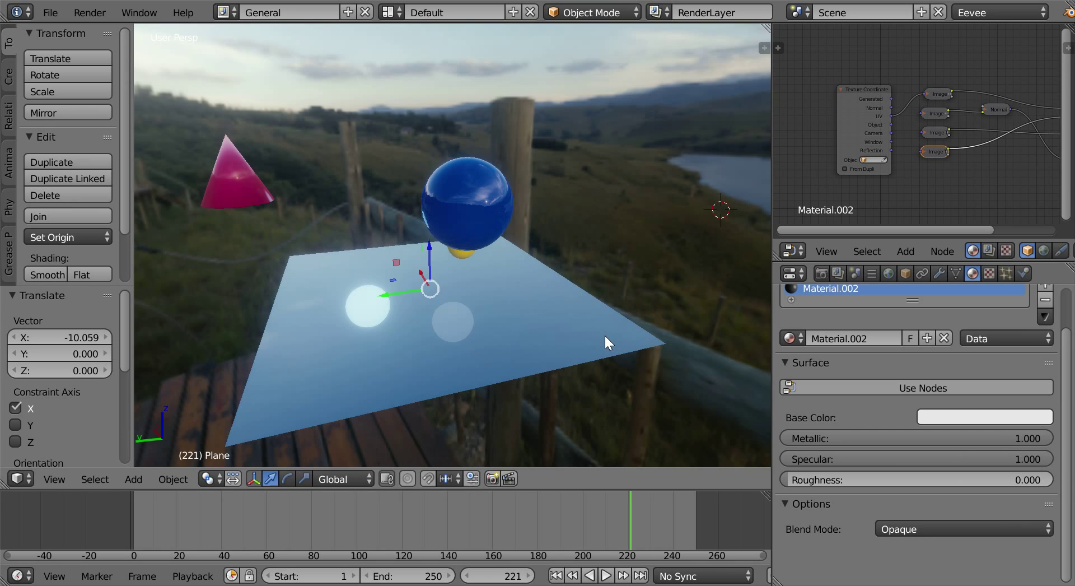
key("r")
key("x")
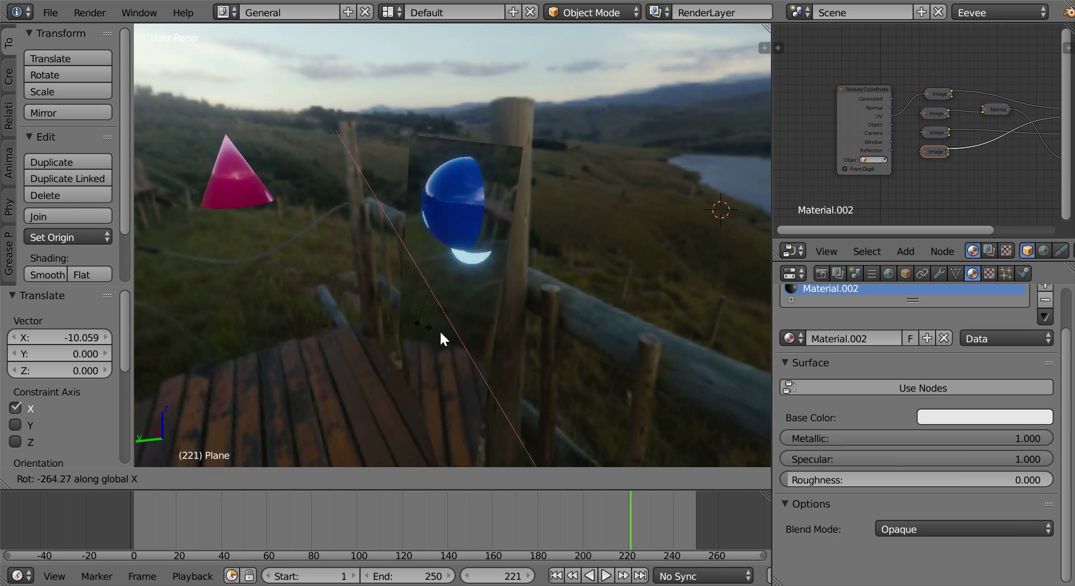
right_click(519, 317)
Step: Push the blue sphere off the plane 29.629 units back along X, then grab the yellow sphere
right_click(473, 215)
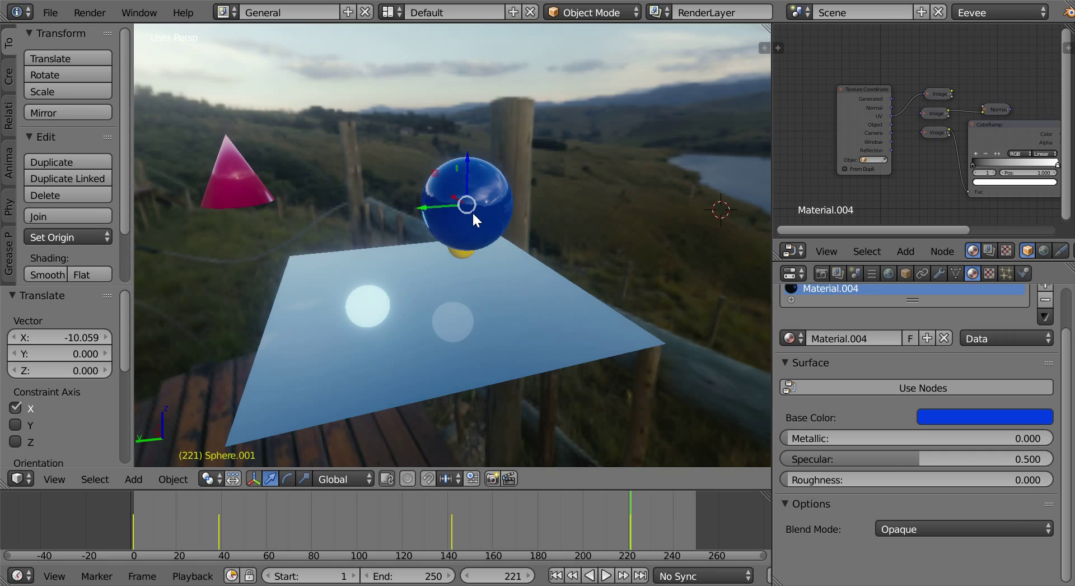
key("g")
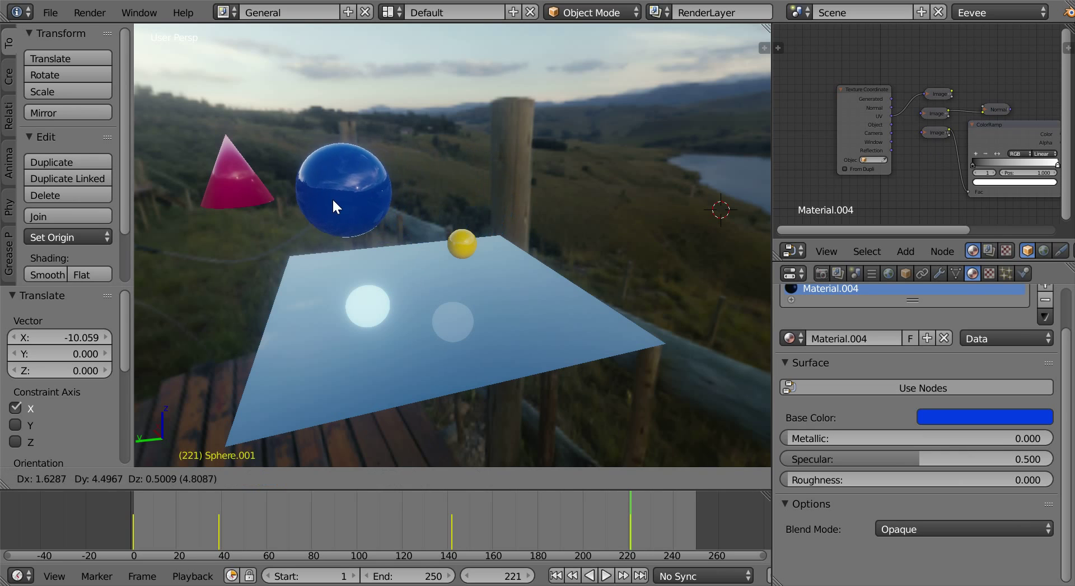
left_click(411, 241)
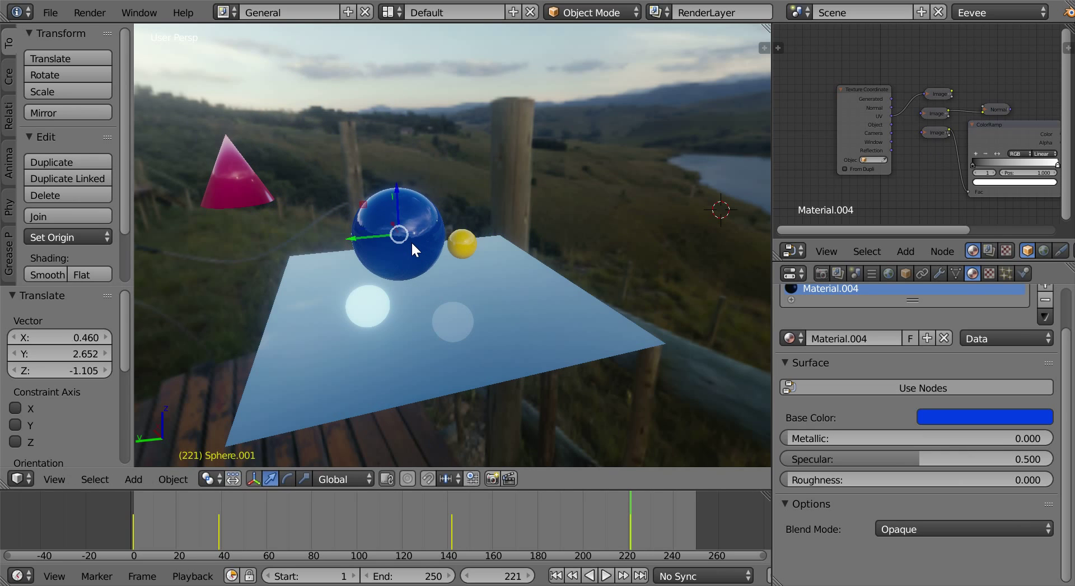
key("g")
key("y")
left_click(655, 217)
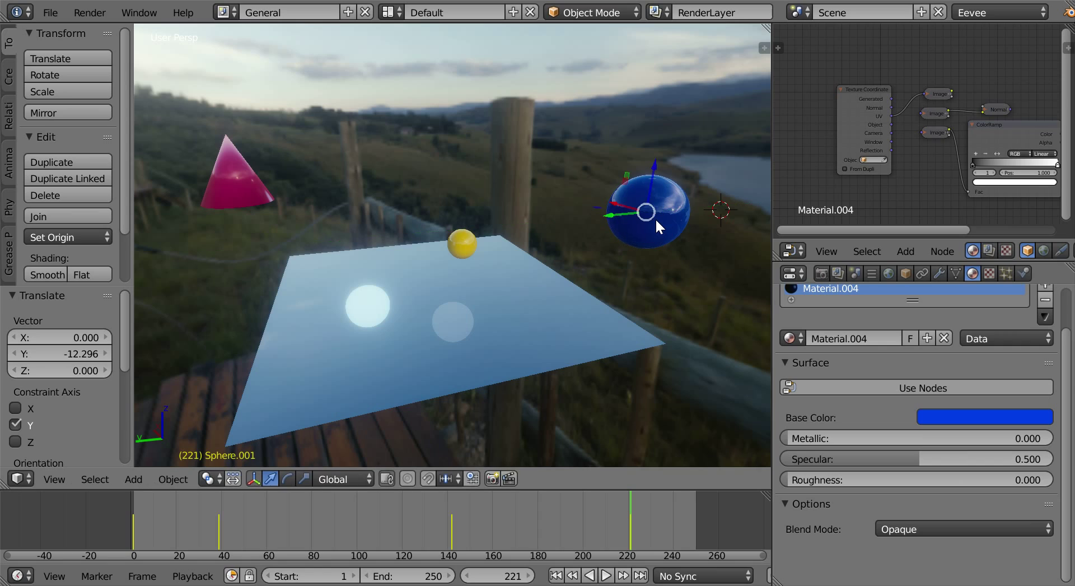
key("g")
key("x")
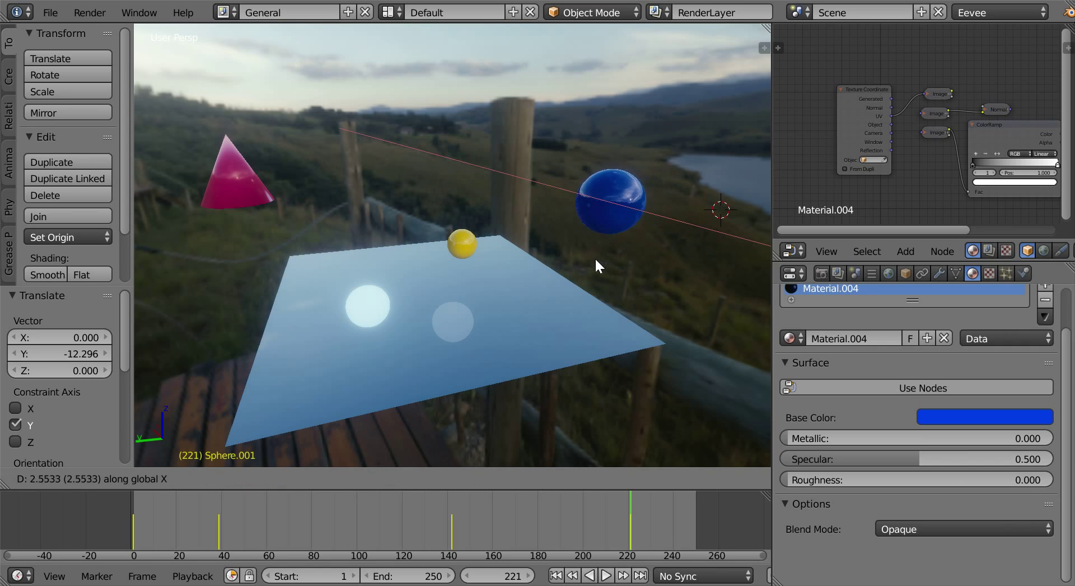
left_click(462, 245)
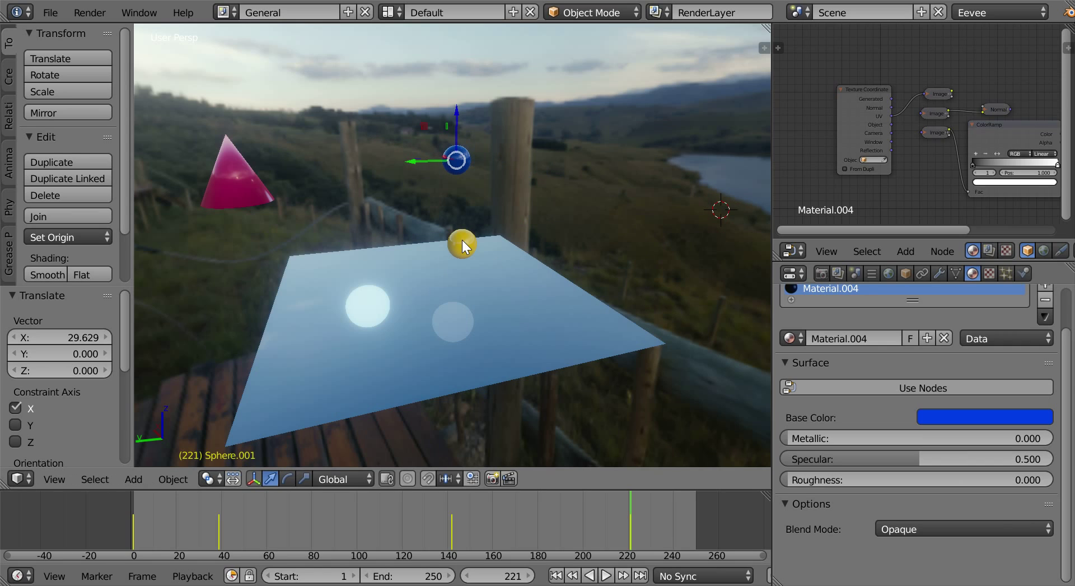
right_click(462, 240)
key("g")
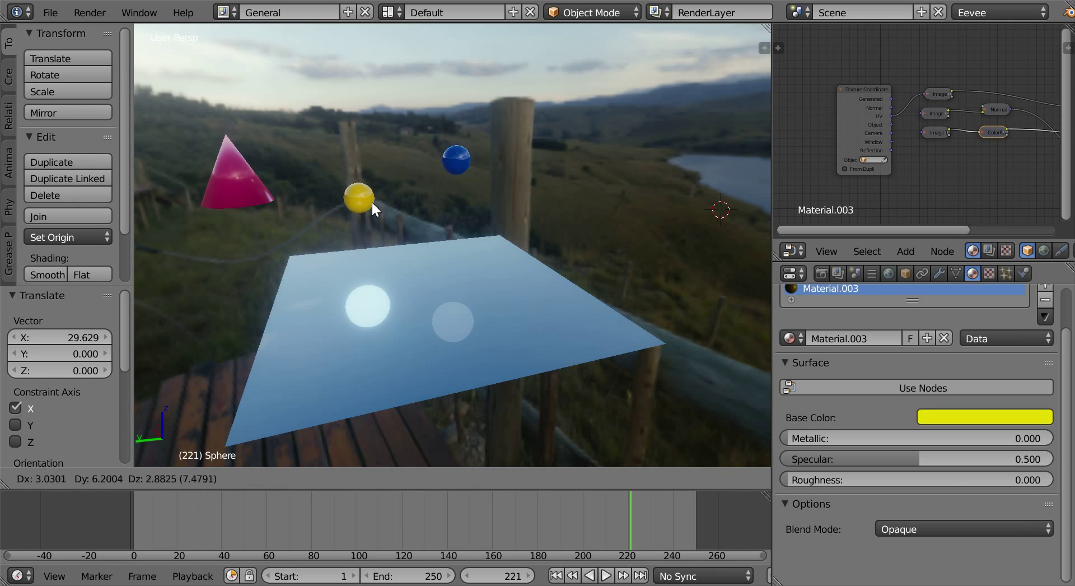
Step: Lift the yellow sphere high above the mirror plane to X -5.685, Y 0.115, Z 5.424
left_click(387, 194)
mouse_move(375, 300)
middle_mouse_down()
mouse_move(560, 338)
mouse_move(494, 327)
middle_mouse_up()
key("g")
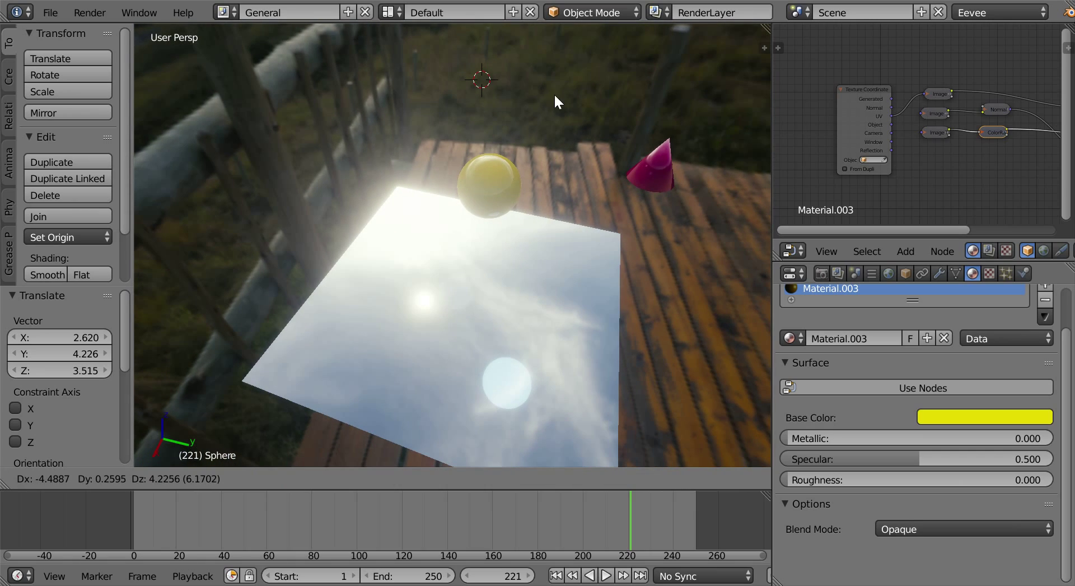
left_click(553, 93)
mouse_move(506, 312)
middle_mouse_down()
mouse_move(229, 239)
mouse_move(302, 289)
mouse_move(403, 286)
mouse_move(295, 297)
mouse_move(270, 153)
middle_mouse_up()
Step: Scale the magenta cone by 3.342 and stand it in the middle of the mirror plane
right_click(271, 156)
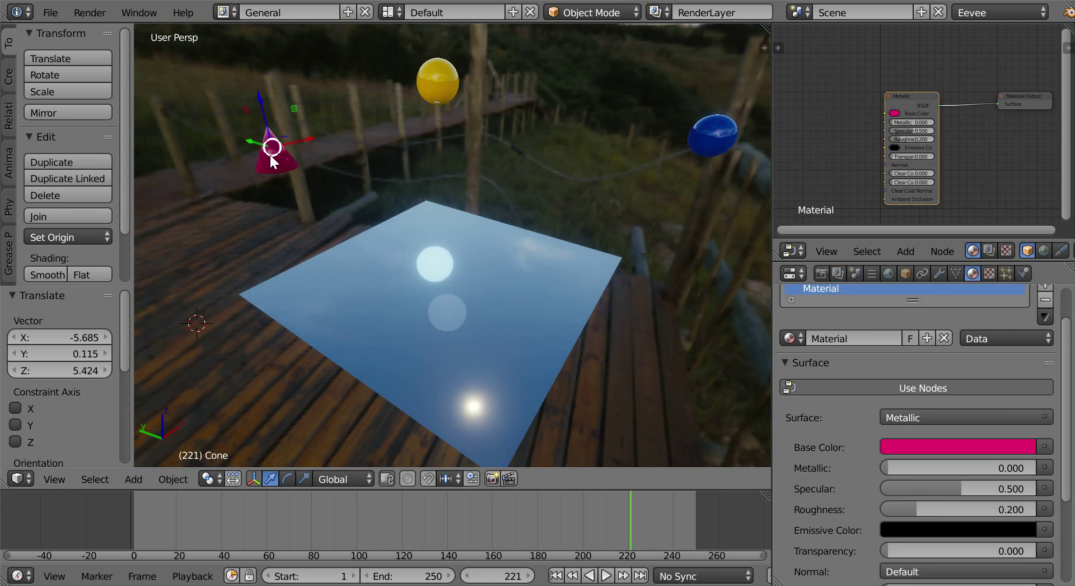
key("s")
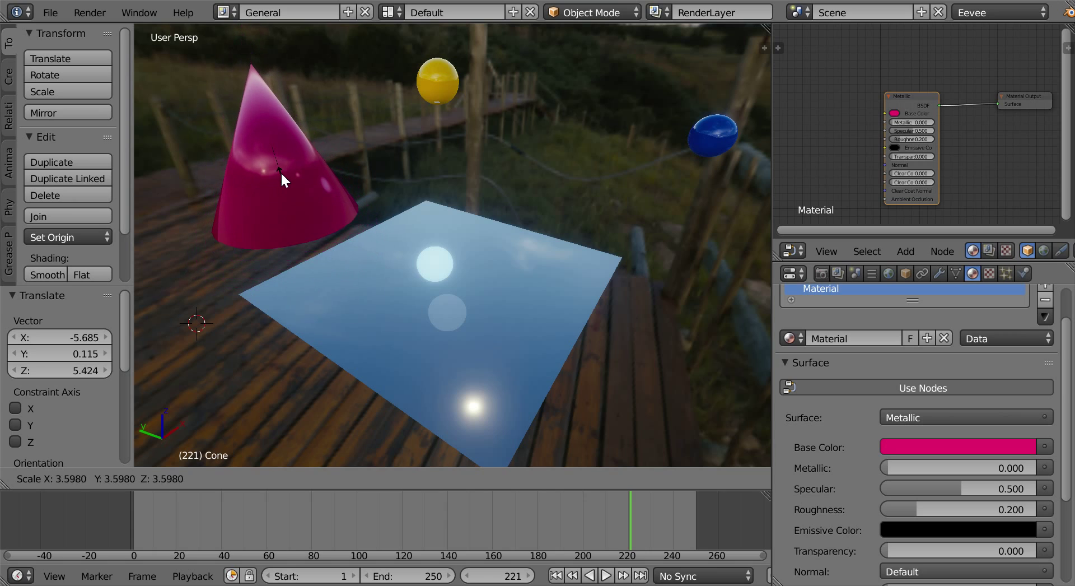
left_click(286, 174)
key("g")
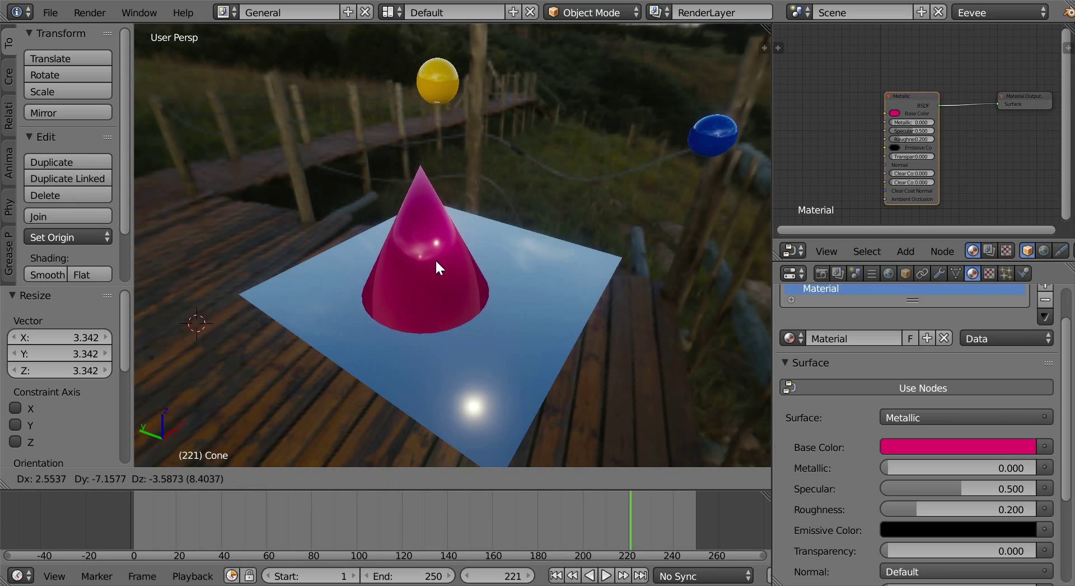
left_click(445, 213)
right_click(538, 321)
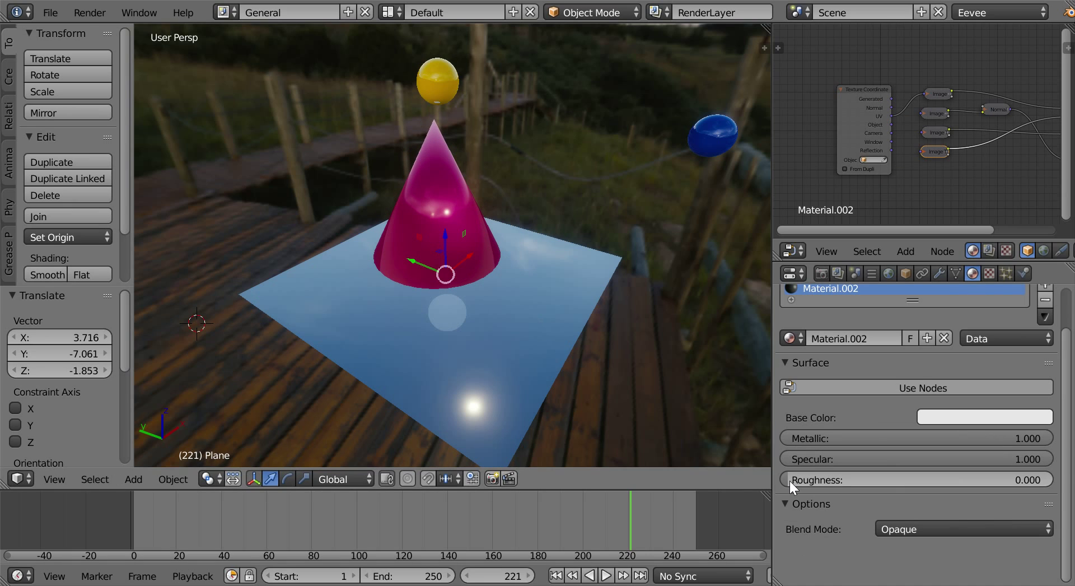
mouse_move(919, 480)
left_mouse_down()
mouse_move(979, 480)
mouse_move(787, 479)
left_mouse_up()
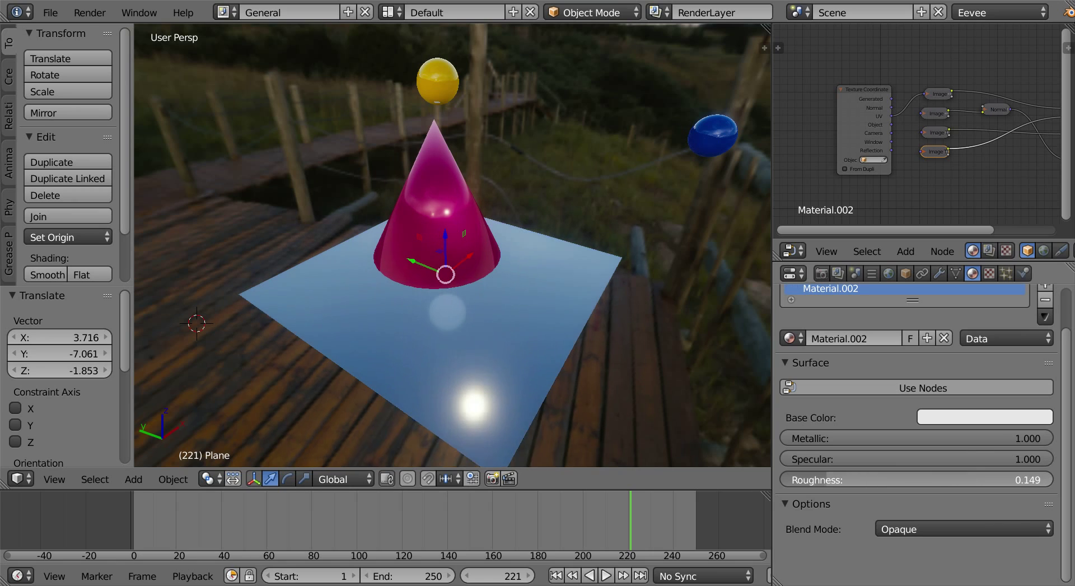
scroll(578, 235, "down", 1)
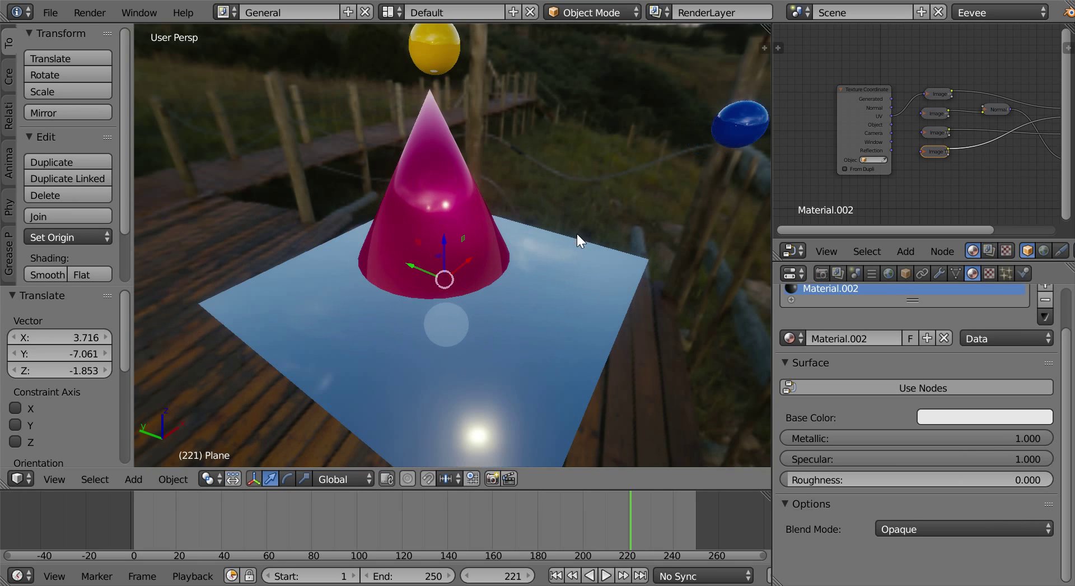
scroll(576, 236, "down", 1)
scroll(575, 235, "down", 1)
scroll(576, 236, "down", 1)
scroll(576, 234, "up", 1)
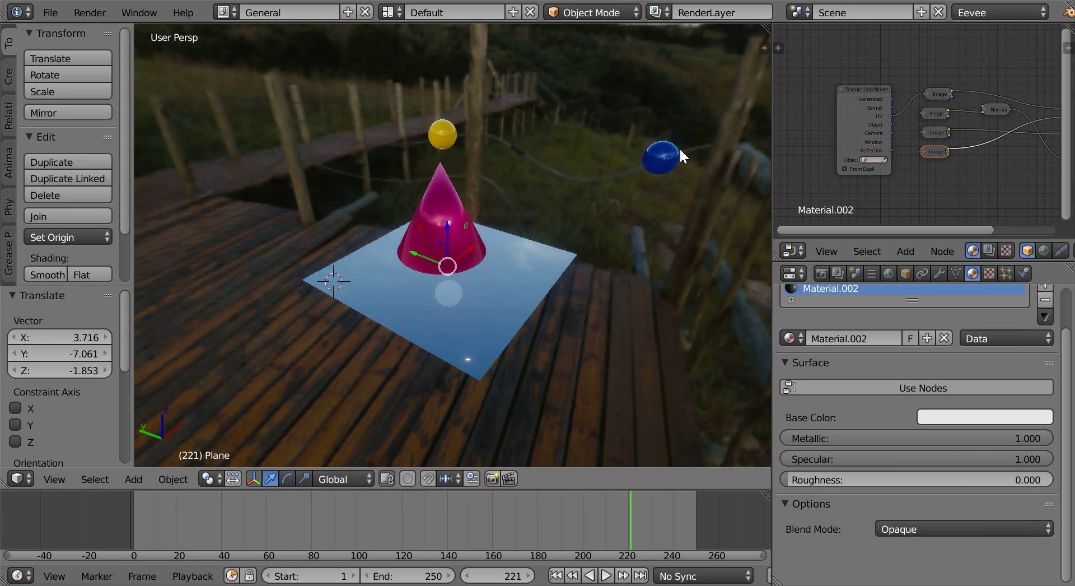
scroll(680, 149, "up", 1)
Step: Bring the blue sphere back beside the cone, adjusting it along Y and X, then lift it along Z
right_click(681, 151)
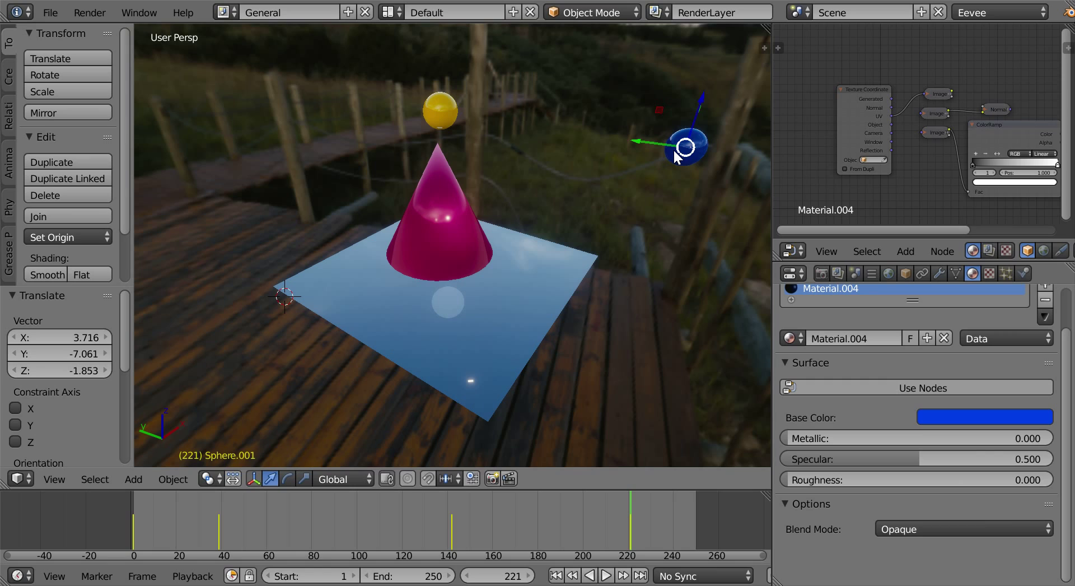
key("g")
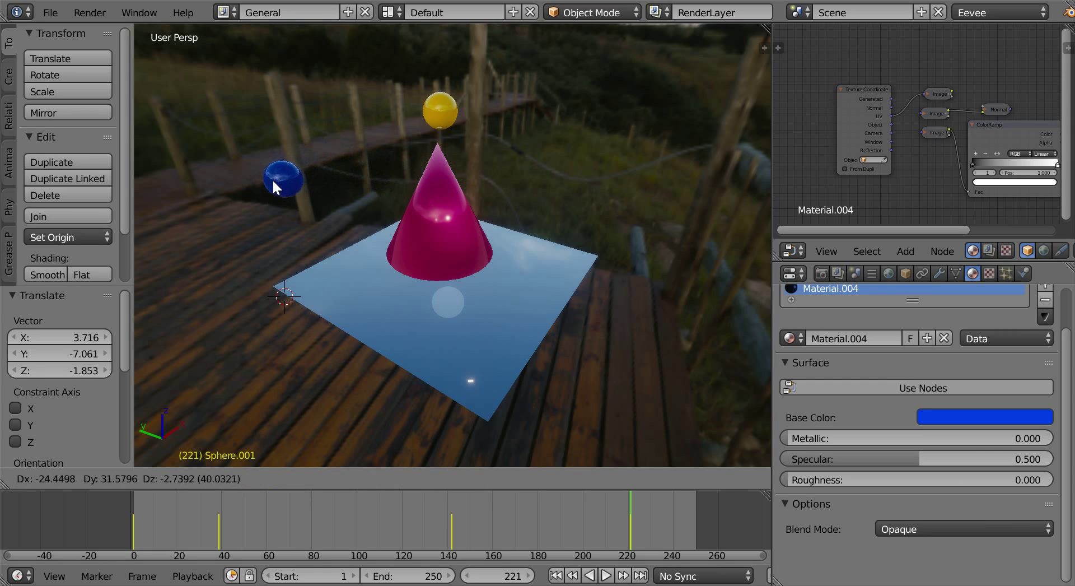
left_click(209, 183)
key("g")
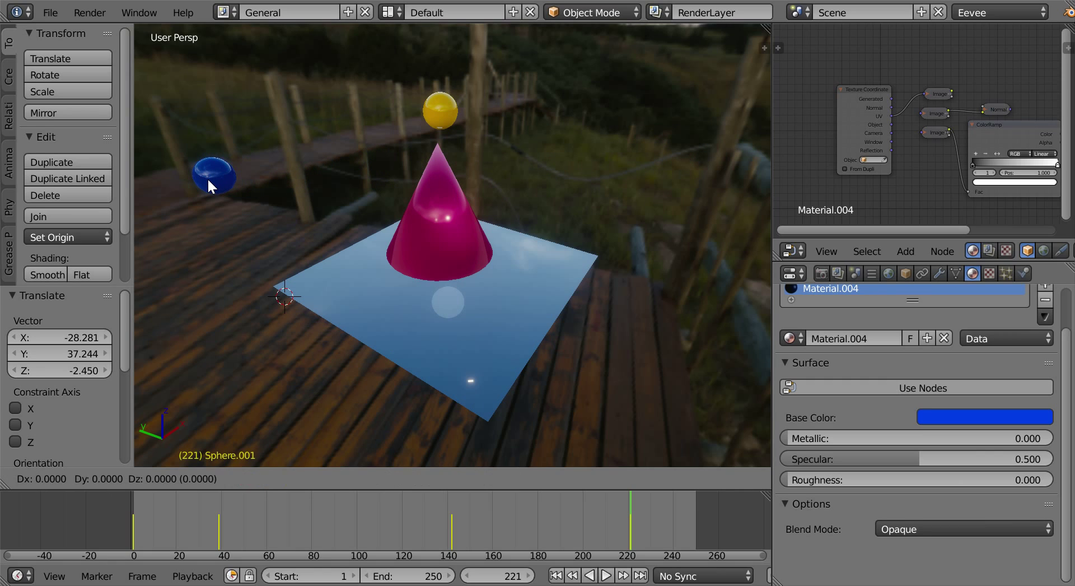
key("y")
left_click(569, 365)
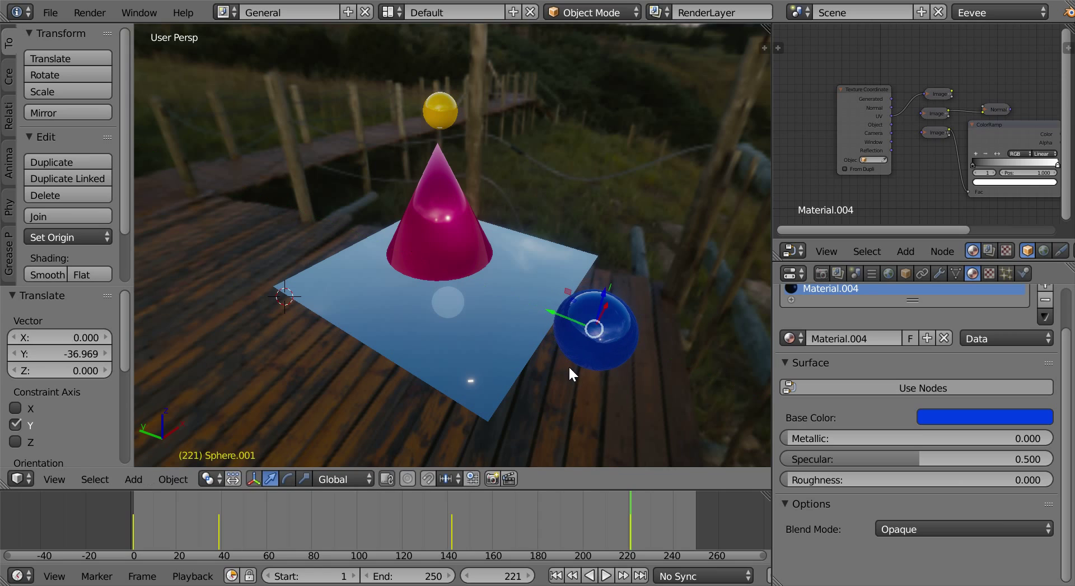
key("g")
key("x")
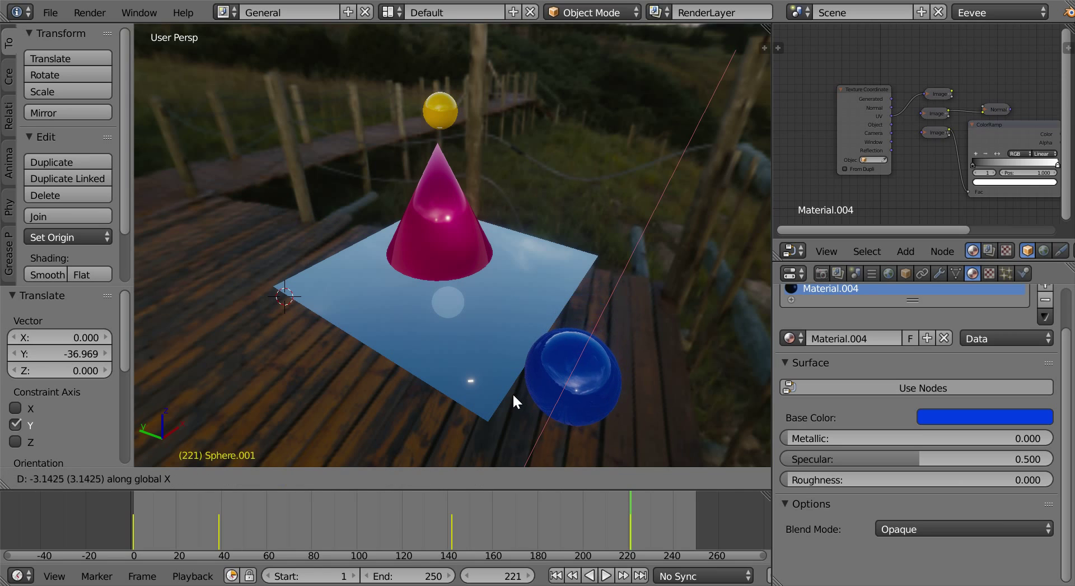
left_click(508, 398)
key("g")
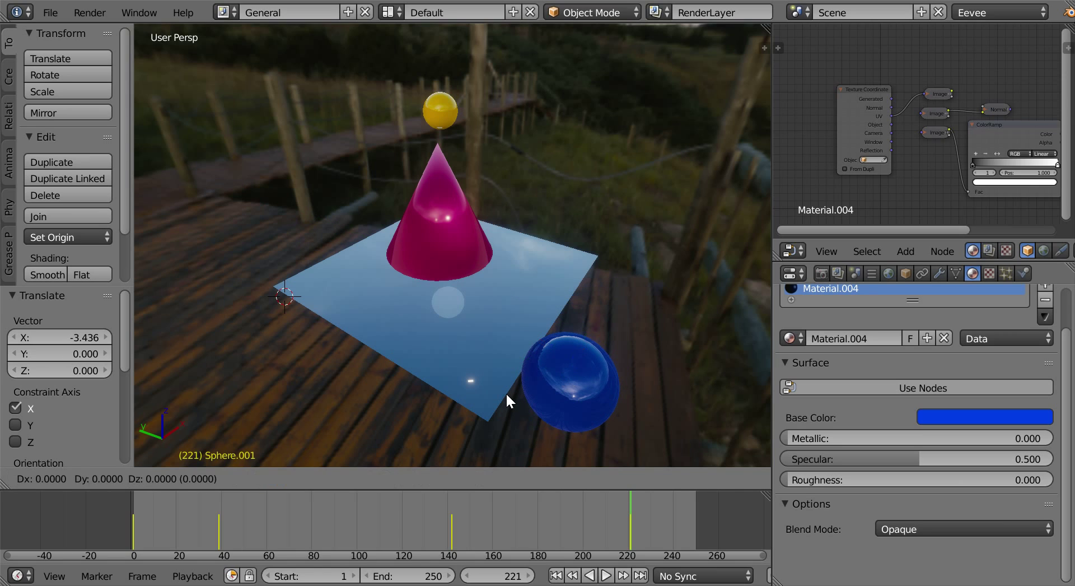
key("z")
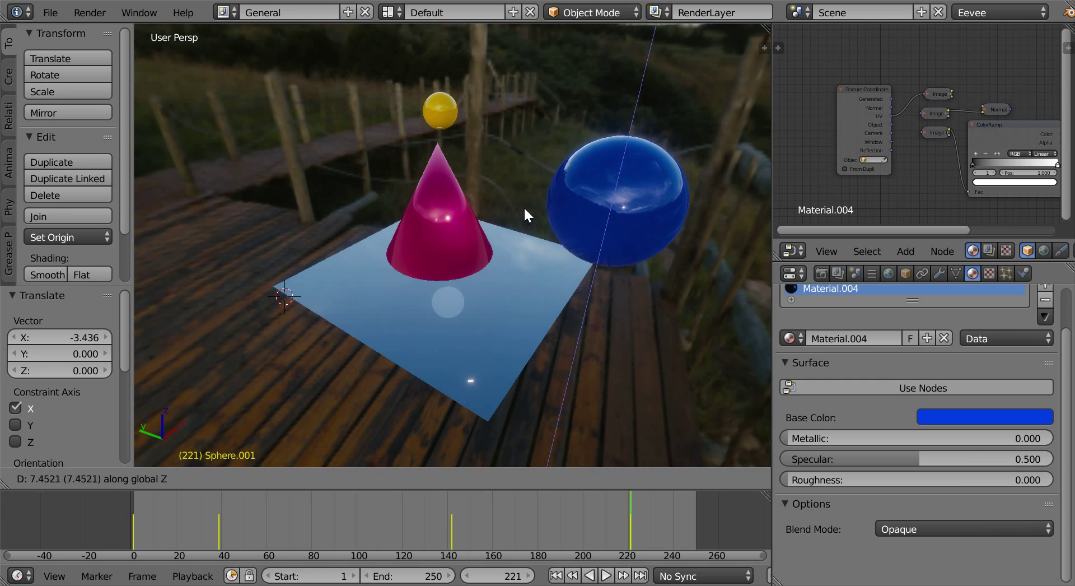
Step: Confirm the blue sphere's raised position and give it a lighter blue base colour
left_click(789, 268)
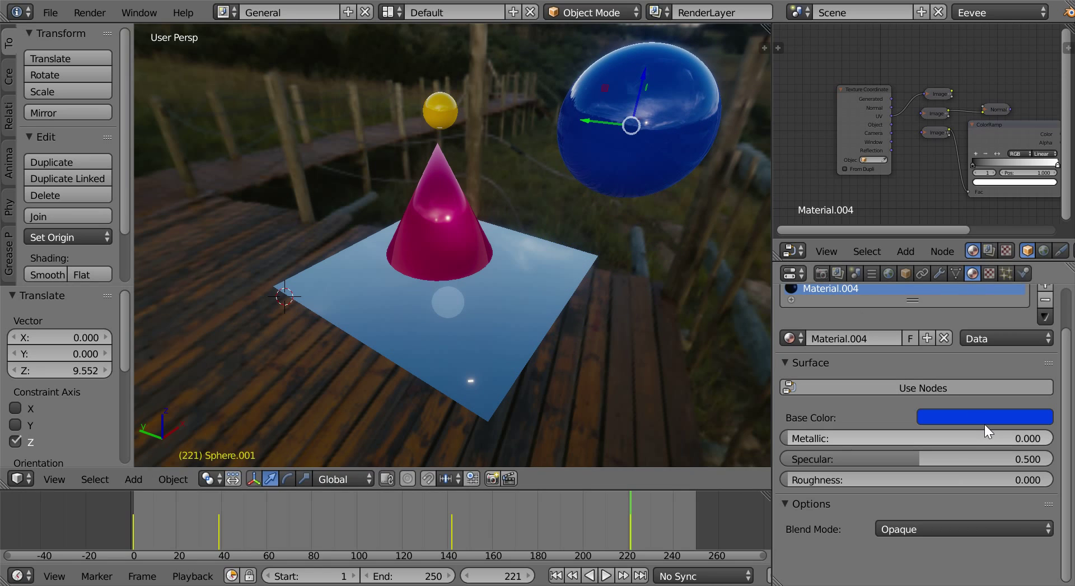
left_click(966, 388)
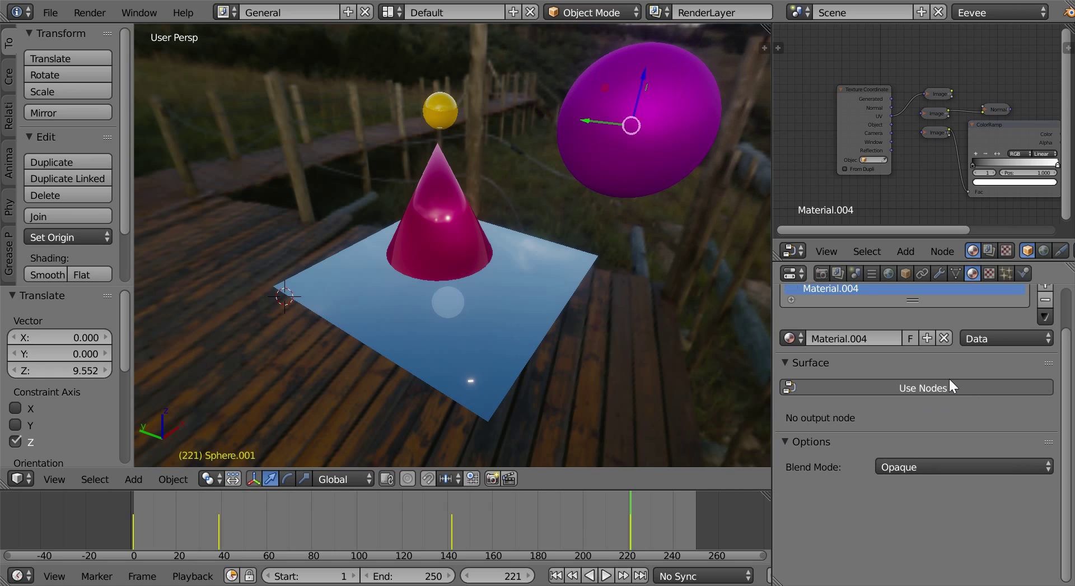
left_click(950, 383)
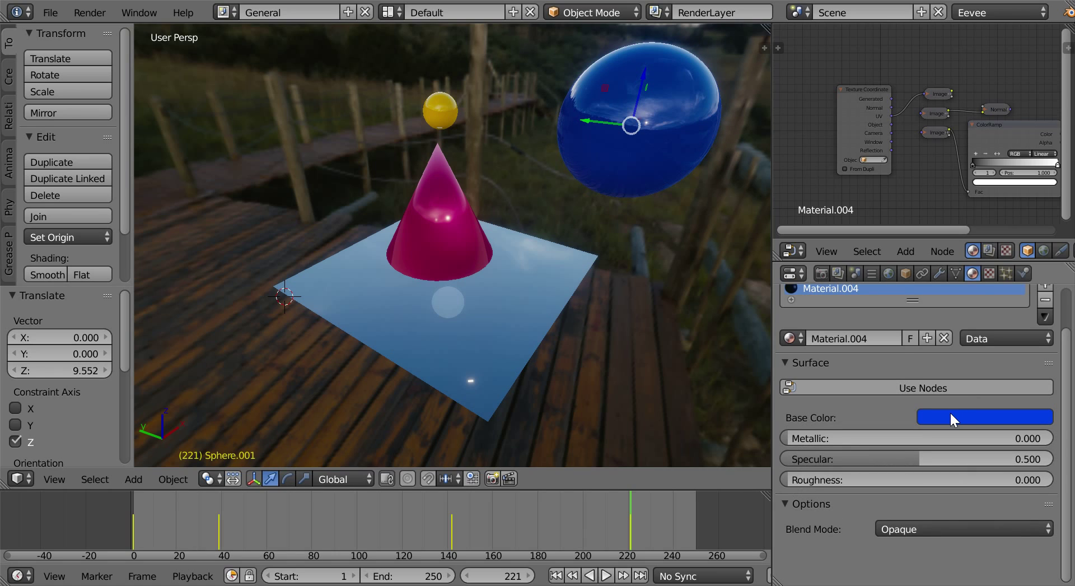
left_click(949, 415)
mouse_move(1009, 208)
left_mouse_down()
mouse_move(928, 250)
mouse_move(952, 232)
mouse_move(950, 213)
mouse_move(932, 211)
mouse_move(913, 287)
mouse_move(933, 300)
mouse_move(1008, 280)
mouse_move(1021, 241)
mouse_move(995, 198)
left_mouse_up()
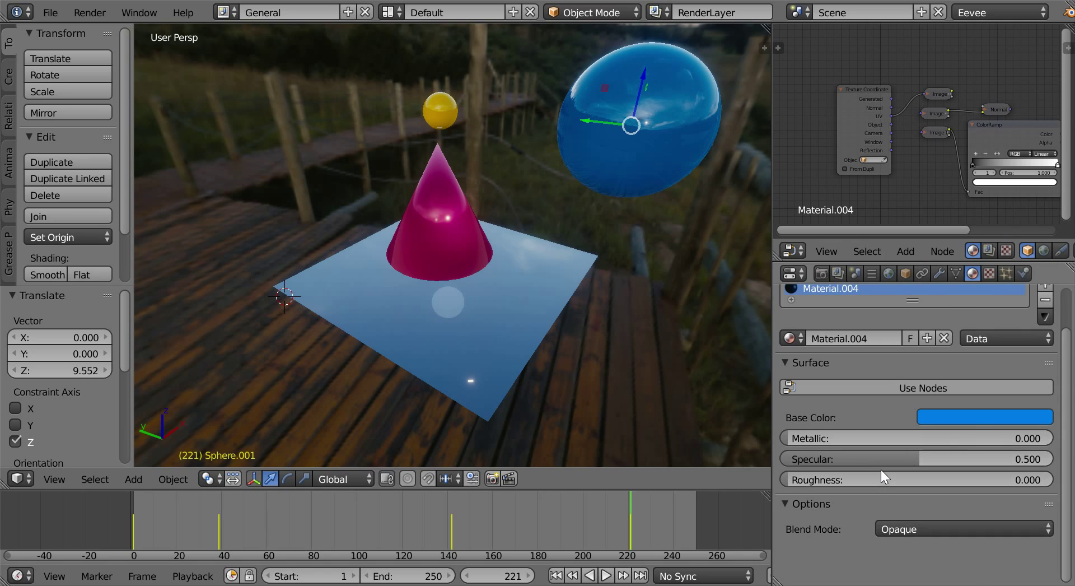
Step: Set the sphere's Specular and Metallic both to 1.000 for a mirror finish
left_click(892, 386)
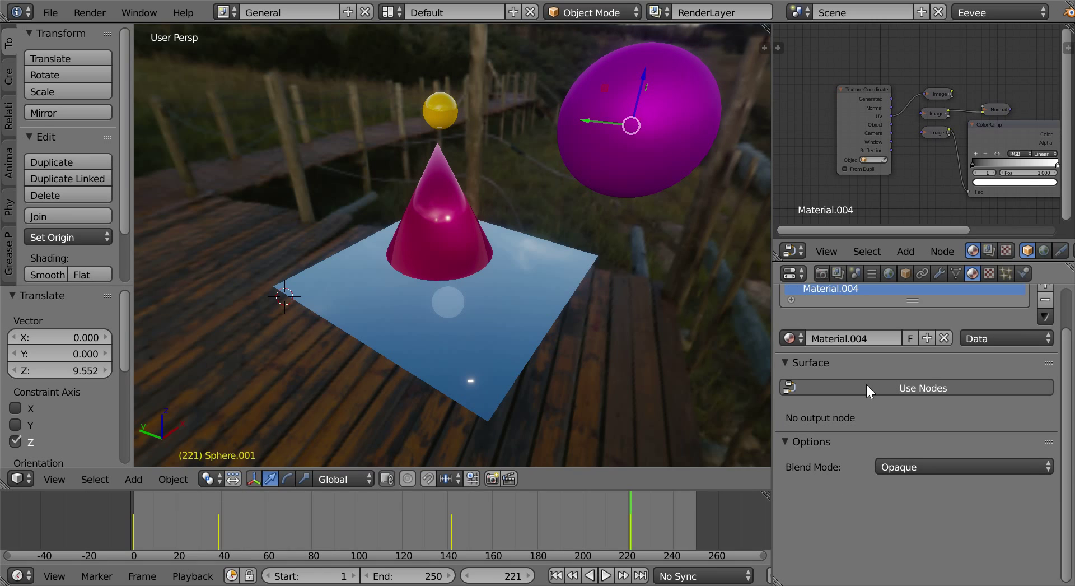
left_click(866, 385)
mouse_move(918, 459)
left_mouse_down()
mouse_move(793, 459)
mouse_move(1055, 464)
left_mouse_up()
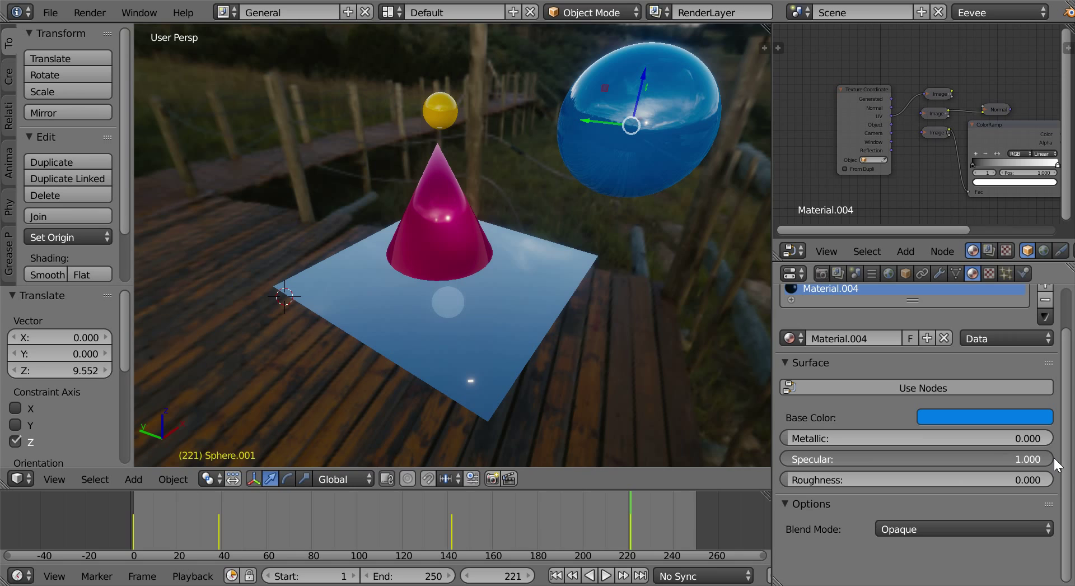
left_click_drag(968, 438, 1054, 437)
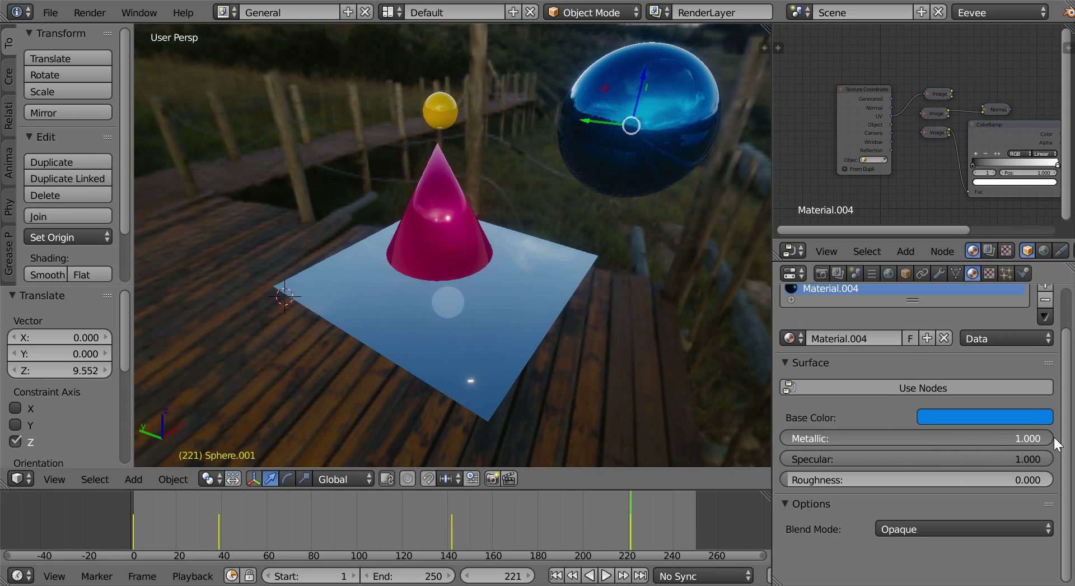
right_click(446, 216)
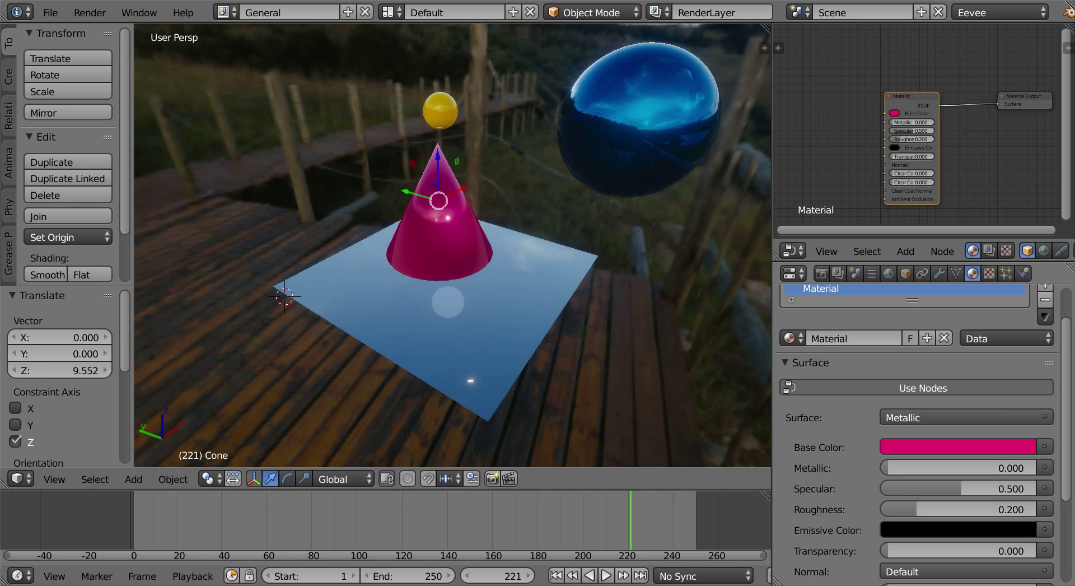
Step: Set Metallic to 1.000 on the magenta cone and on the small yellow sphere
left_click_drag(918, 468, 1037, 466)
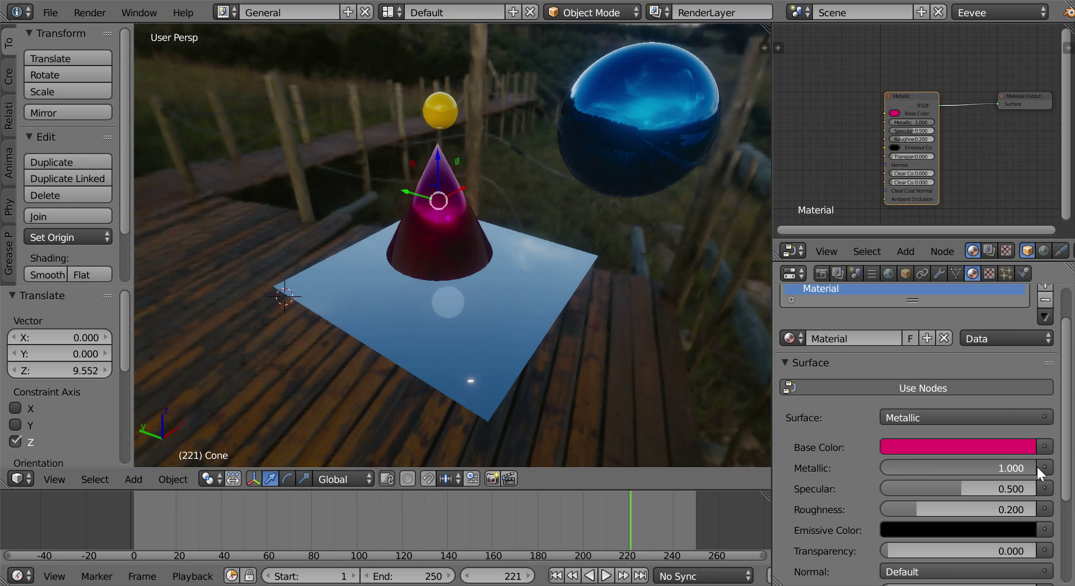
right_click(438, 116)
left_click_drag(857, 438, 1054, 437)
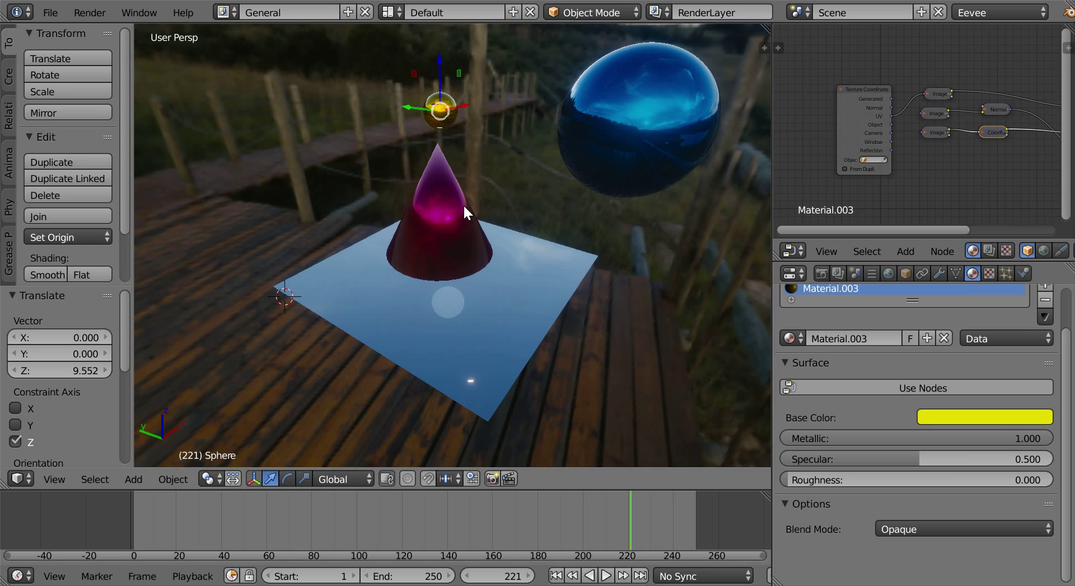
scroll(462, 204, "up", 2)
scroll(493, 200, "down", 2)
scroll(493, 200, "down", 2)
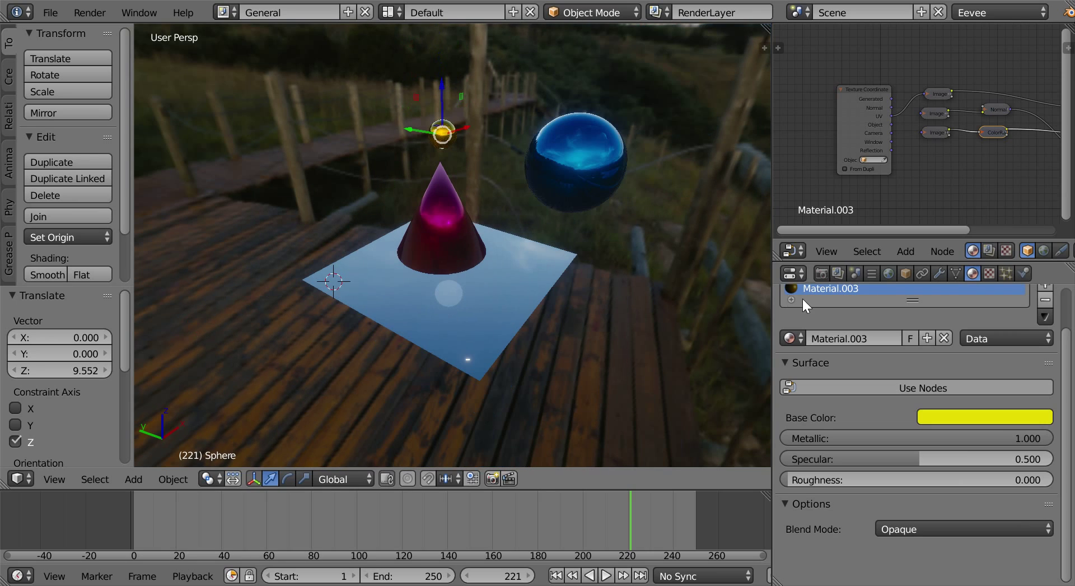
Step: Move the blue sphere along X so it sits in front of the cone
right_click(565, 159)
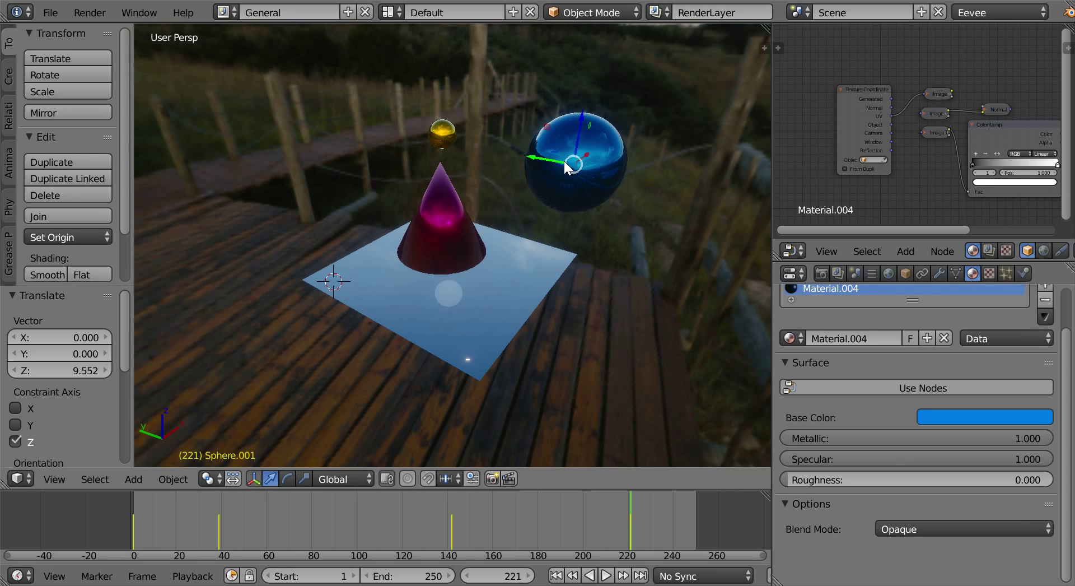
key("g")
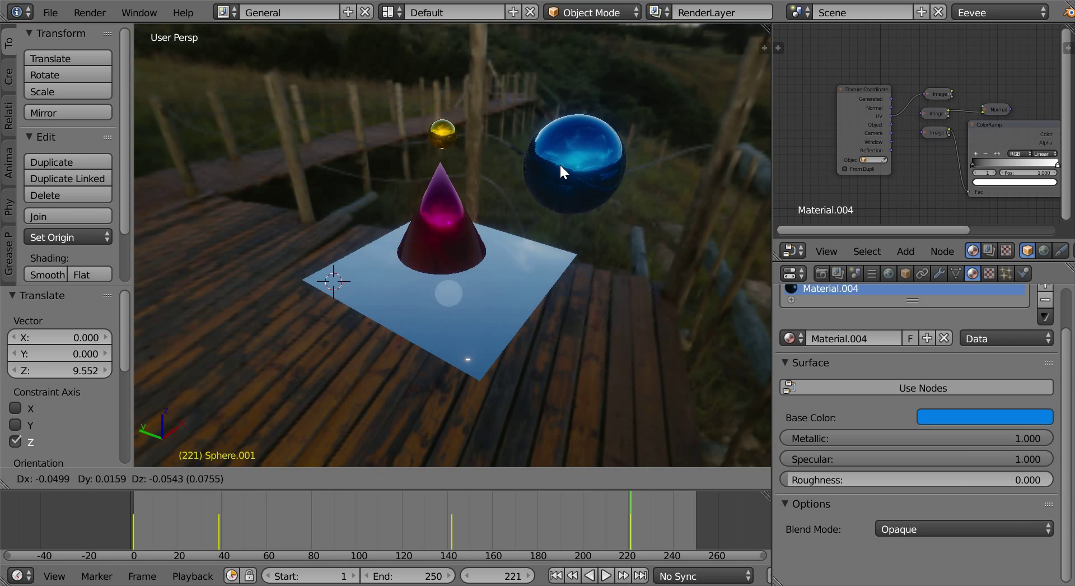
key("x")
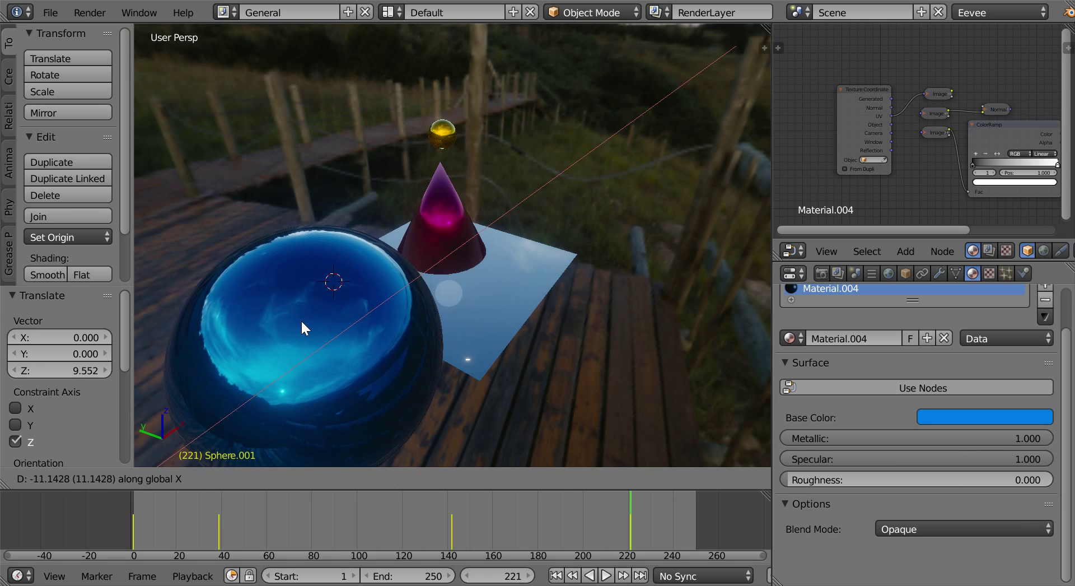
left_click(338, 282)
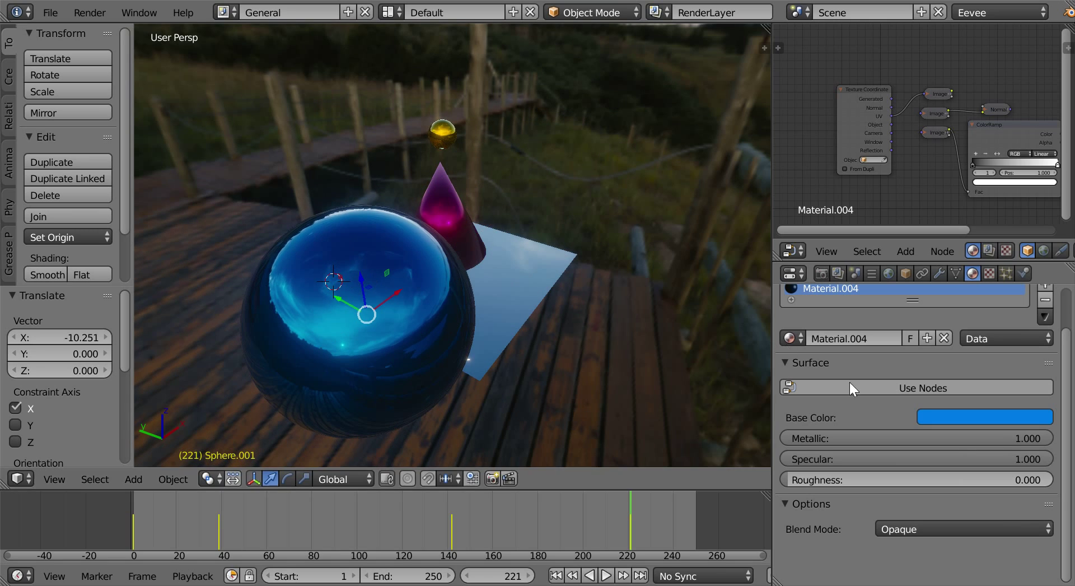
Step: Tune the blue sphere's Metallic and Roughness sliders, finally lowering Metallic for a softer gloss
left_click_drag(919, 438, 690, 438)
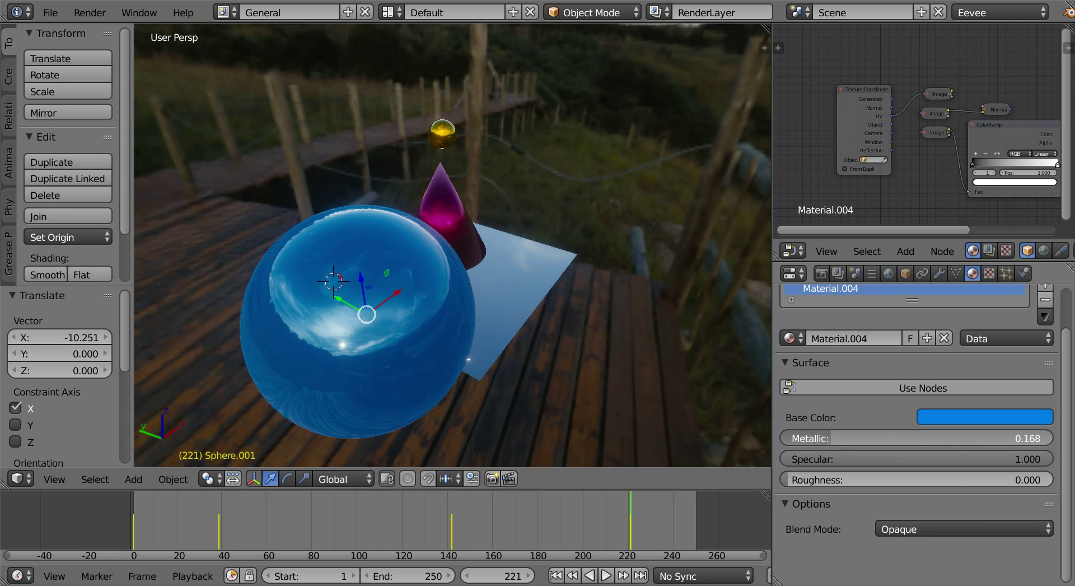
left_click_drag(951, 438, 978, 438)
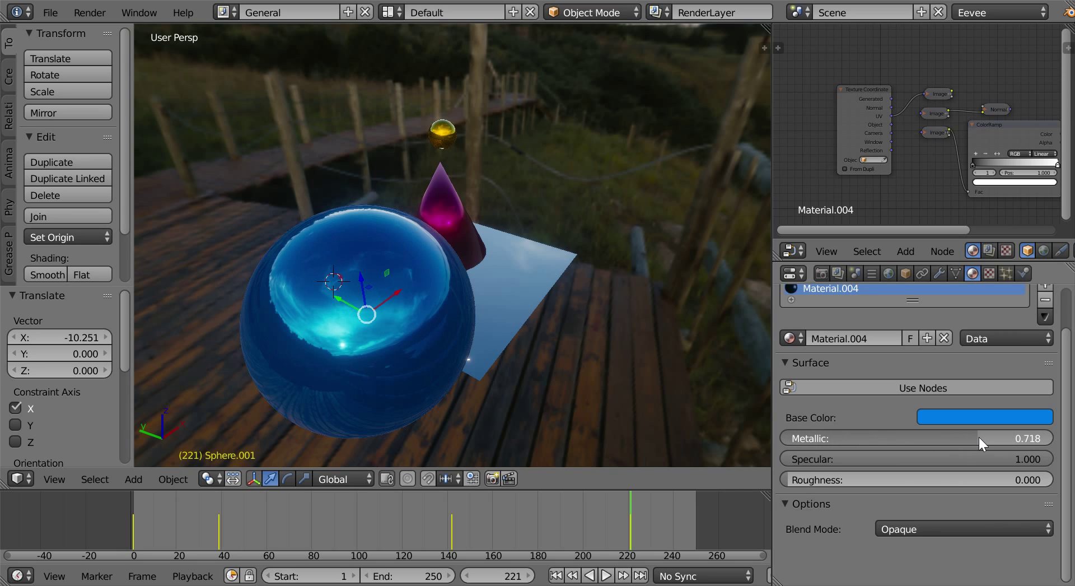
mouse_move(1041, 459)
left_mouse_down()
mouse_move(902, 459)
mouse_move(1054, 458)
left_mouse_up()
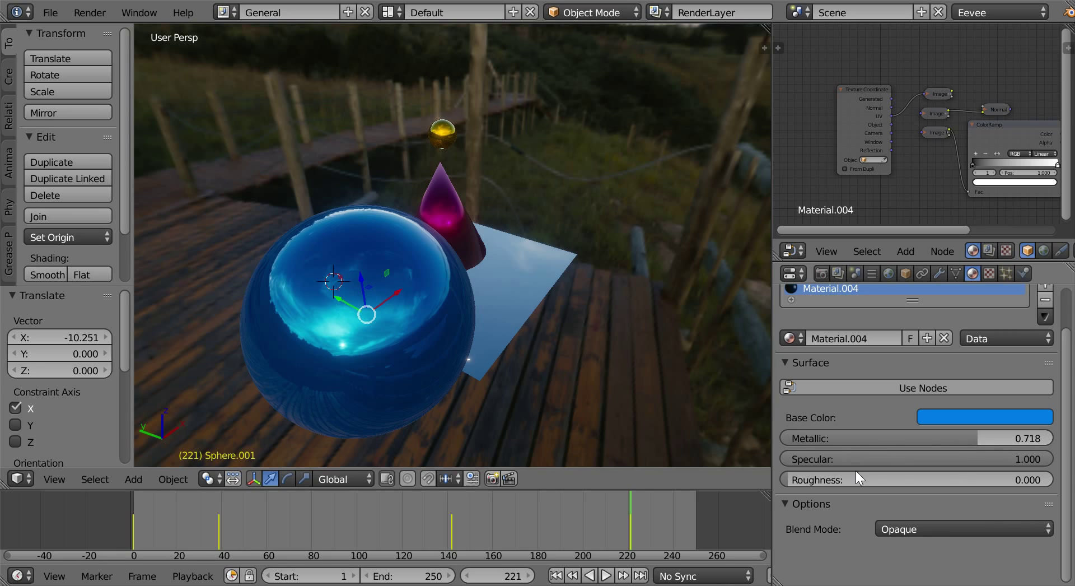
mouse_move(856, 480)
left_mouse_down()
mouse_move(937, 479)
mouse_move(788, 478)
left_mouse_up()
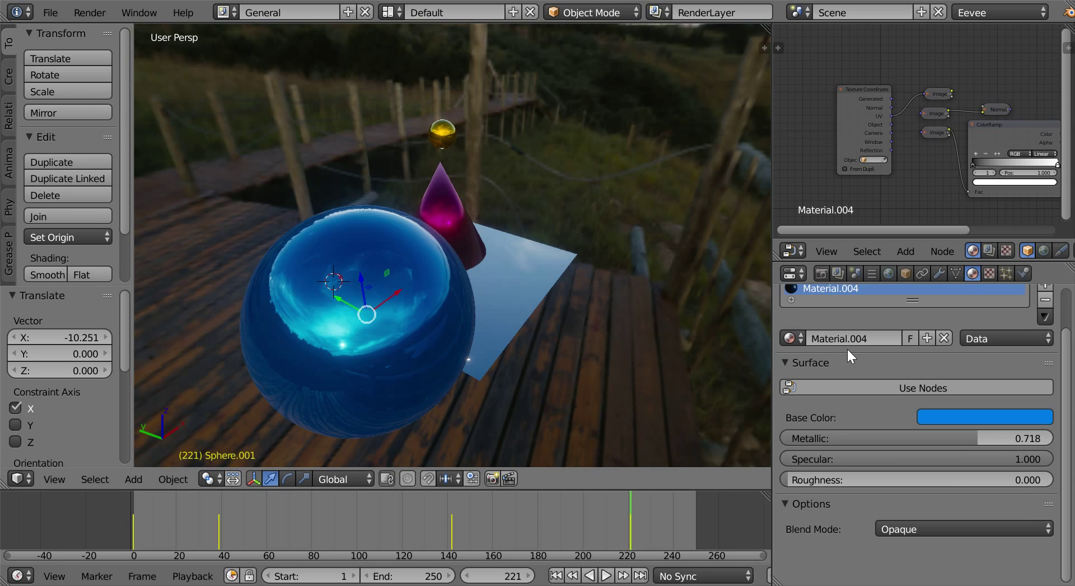
mouse_move(934, 438)
left_mouse_down()
mouse_move(790, 438)
mouse_move(885, 438)
left_mouse_up()
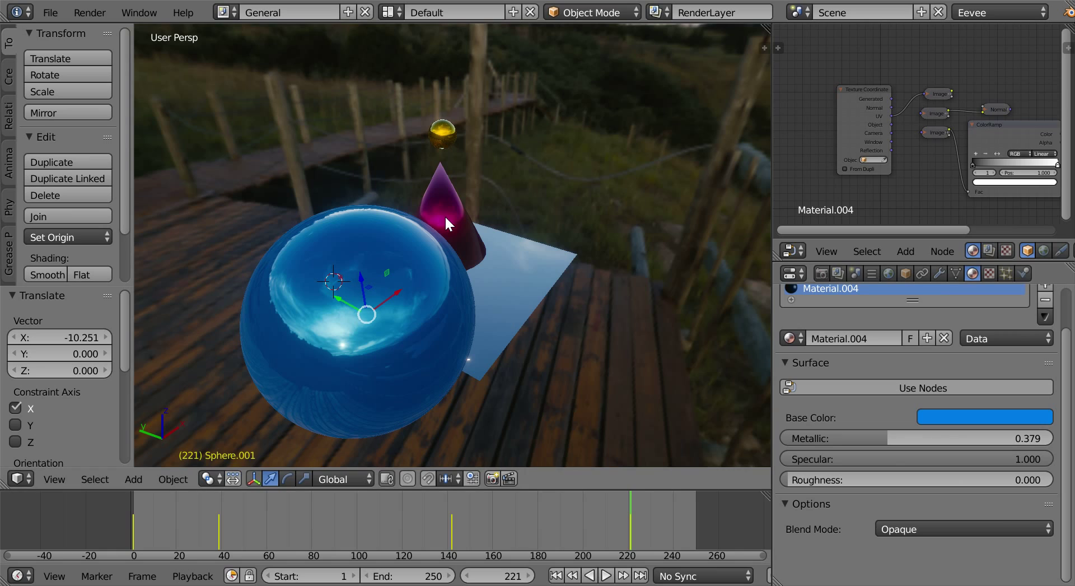
Step: Move the magenta cone onto the plane at X -0.017, Y -2.262, Z -2.294
right_click(445, 215)
scroll(871, 392, "down", 2)
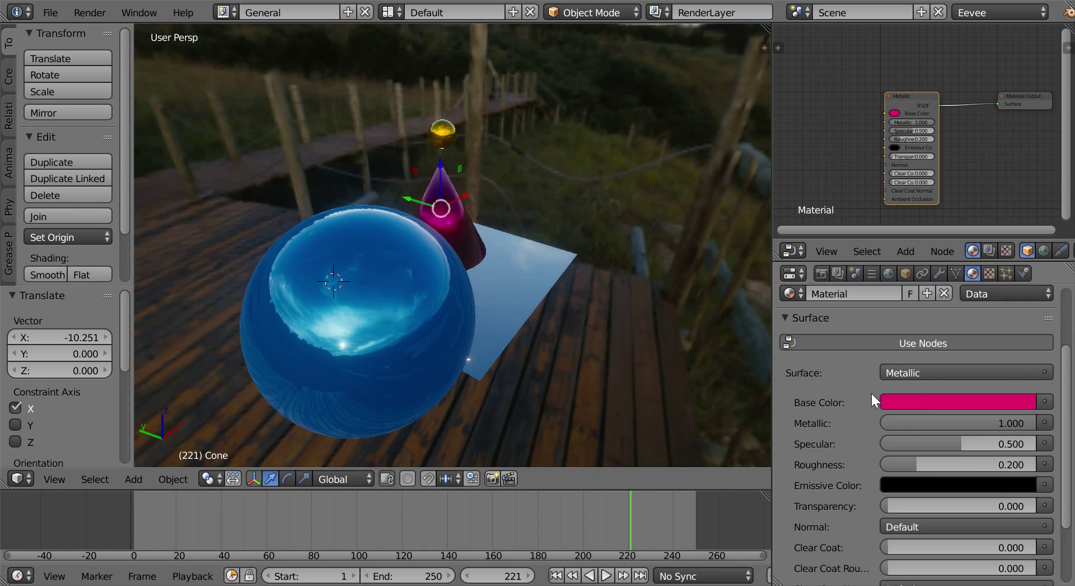
scroll(870, 391, "down", 3)
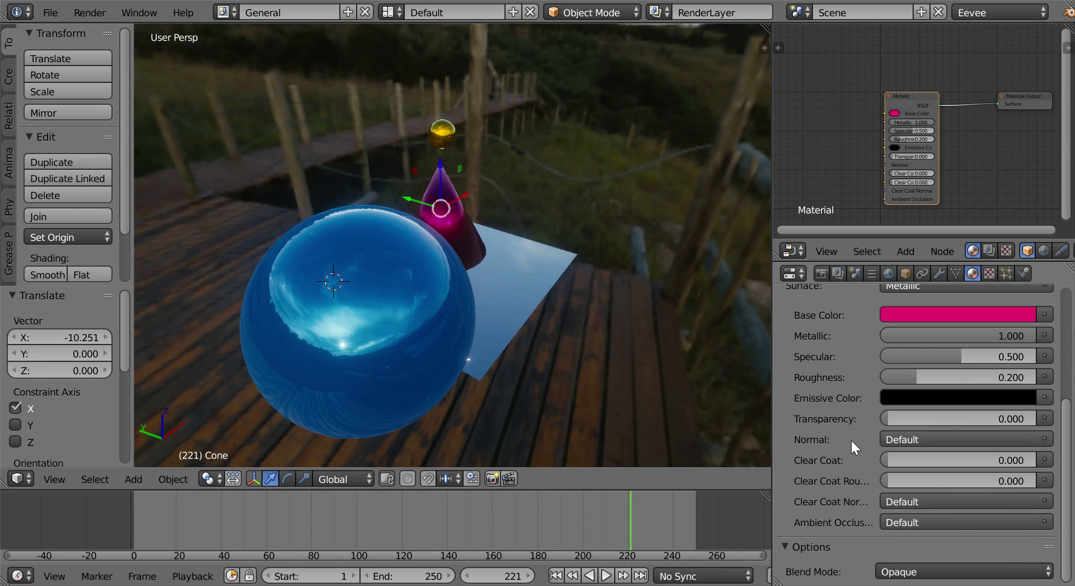
scroll(851, 439, "up", 2)
scroll(851, 439, "up", 4)
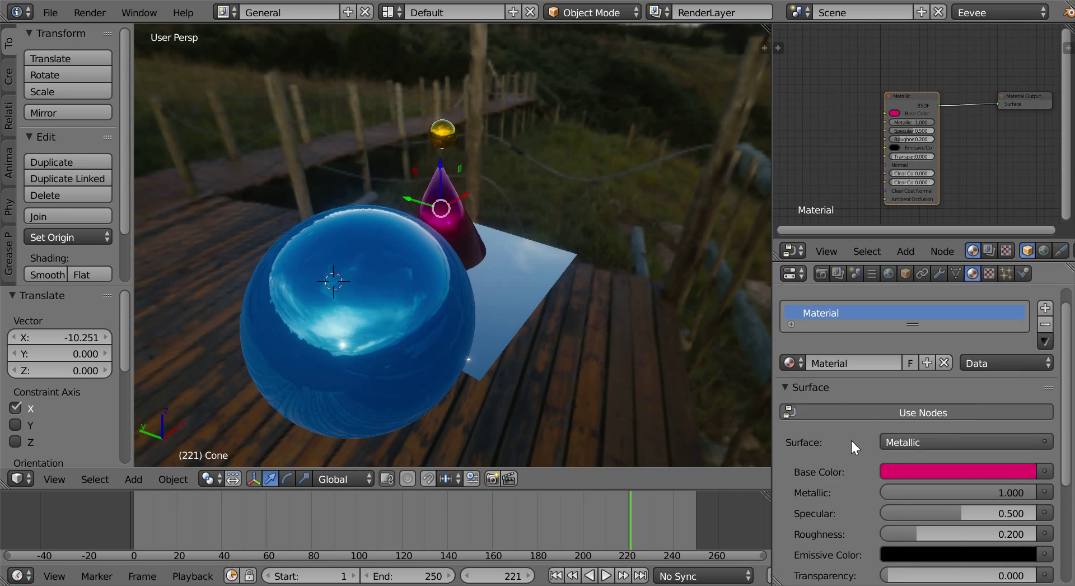
scroll(851, 438, "up", 1)
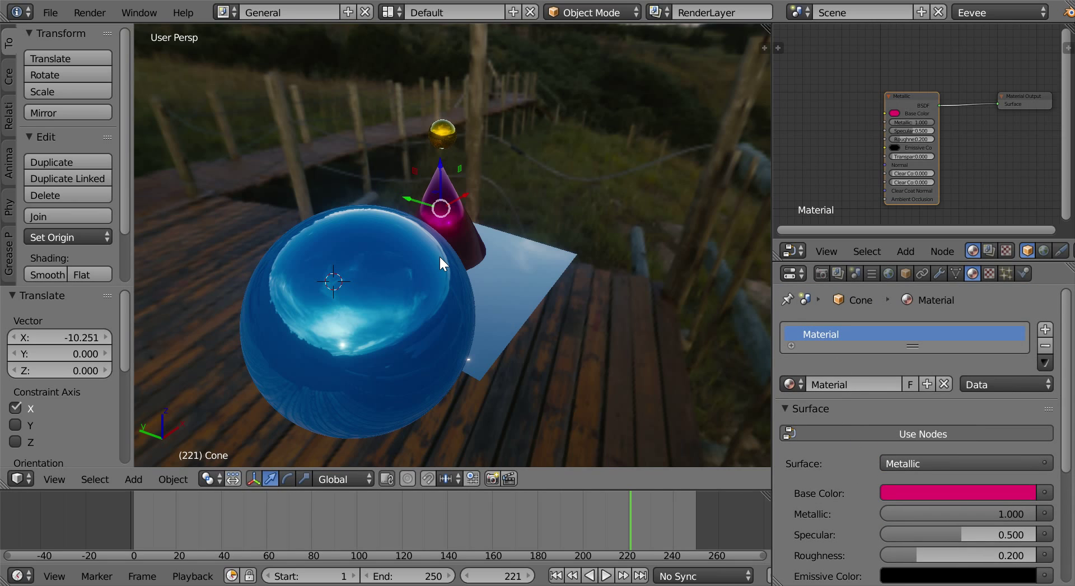
key("g")
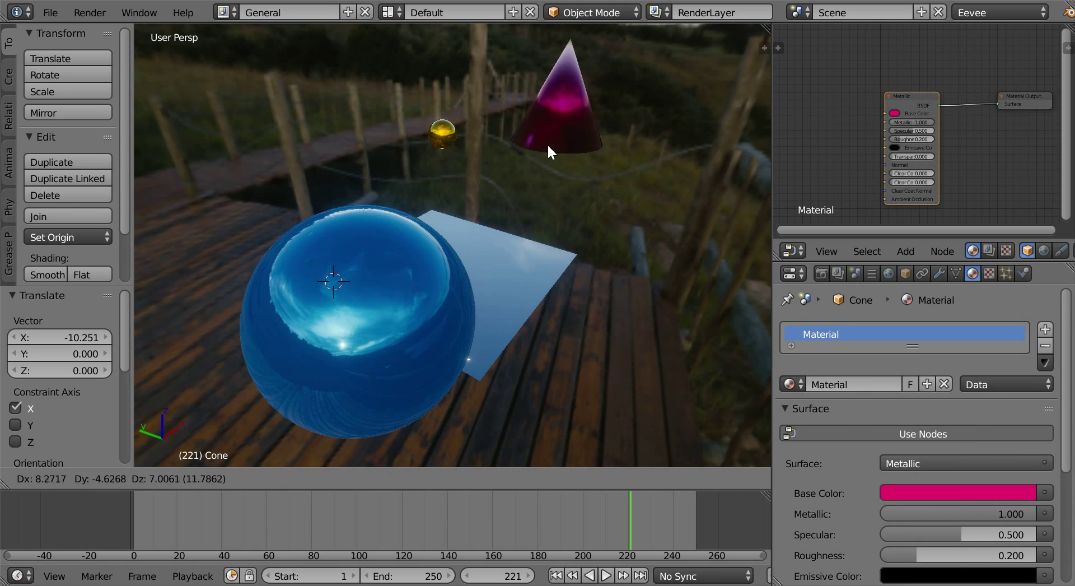
left_click(539, 149)
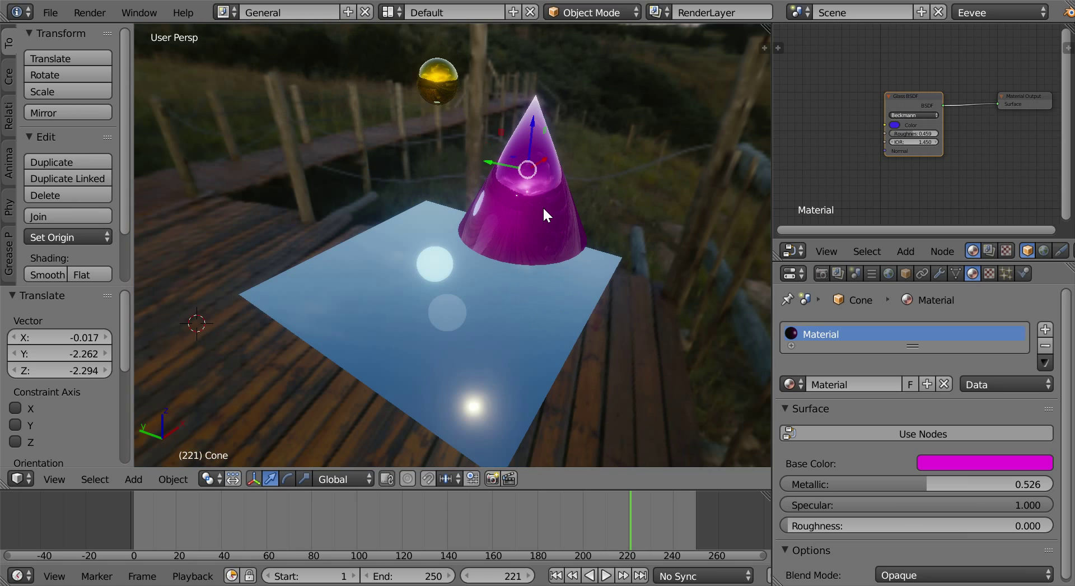
Step: Scroll through the cone's material settings in the Properties panel
scroll(547, 200, "down", 2)
scroll(547, 196, "down", 3)
scroll(546, 192, "down", 3)
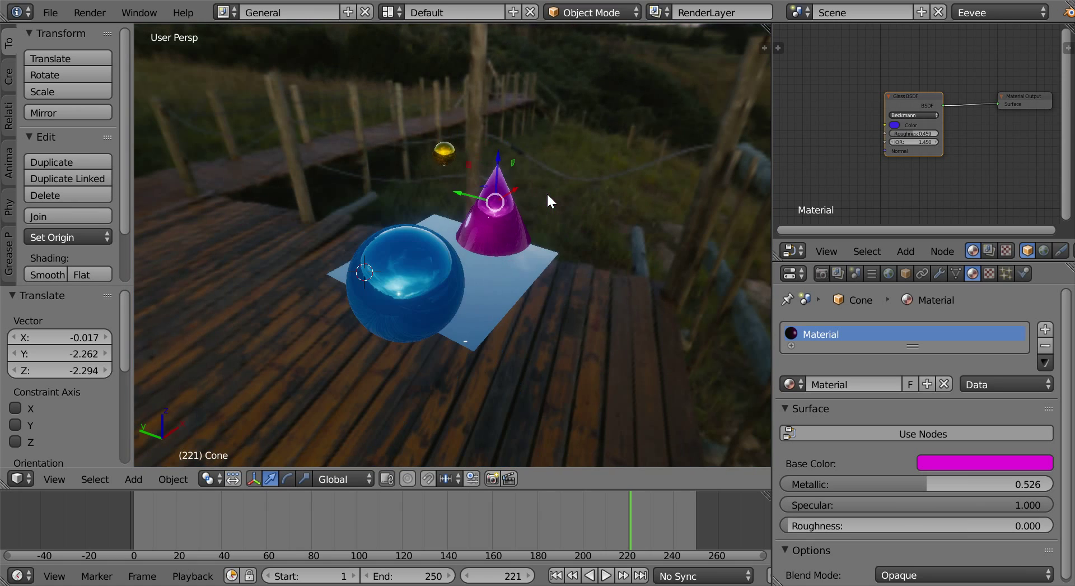
scroll(554, 213, "down", 1)
scroll(559, 230, "up", 1)
scroll(449, 162, "up", 1)
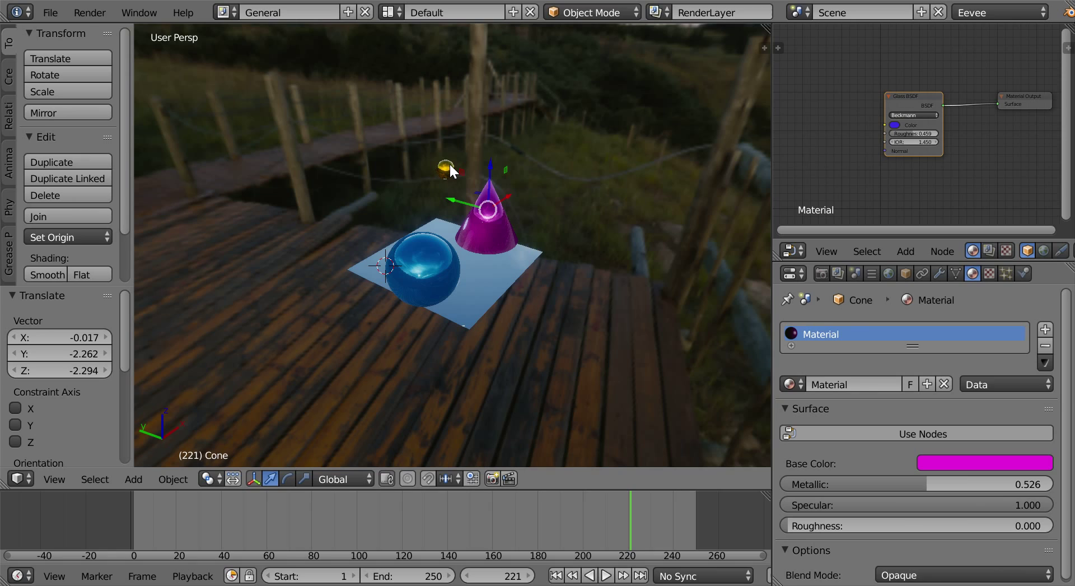
Step: Lower the gold sphere's metallic to 0.427, scale it 2.042 times, and place it right of the plane
right_click(449, 164)
left_click_drag(1031, 484, 993, 484)
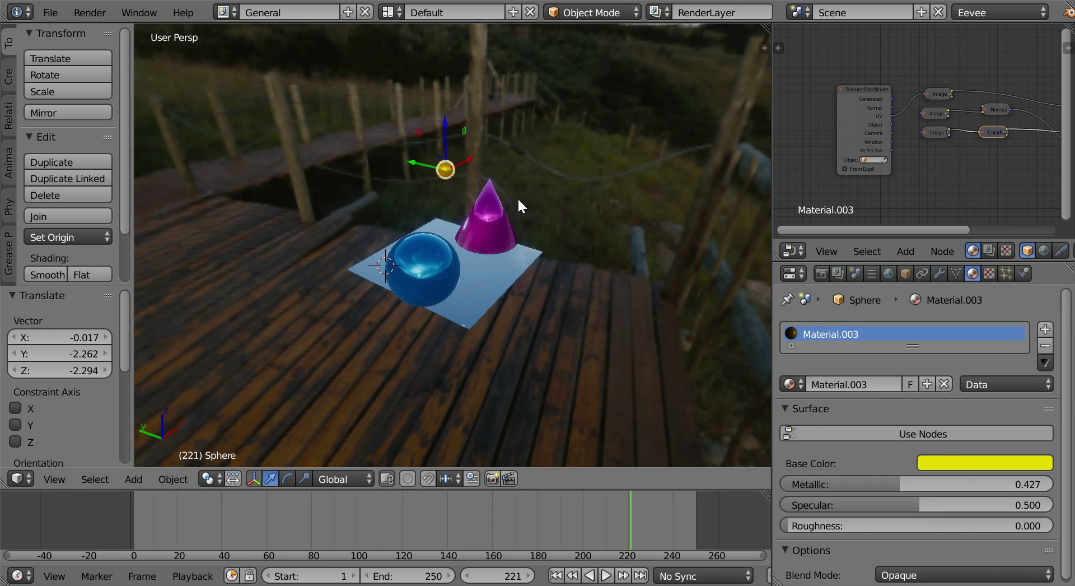
key("s")
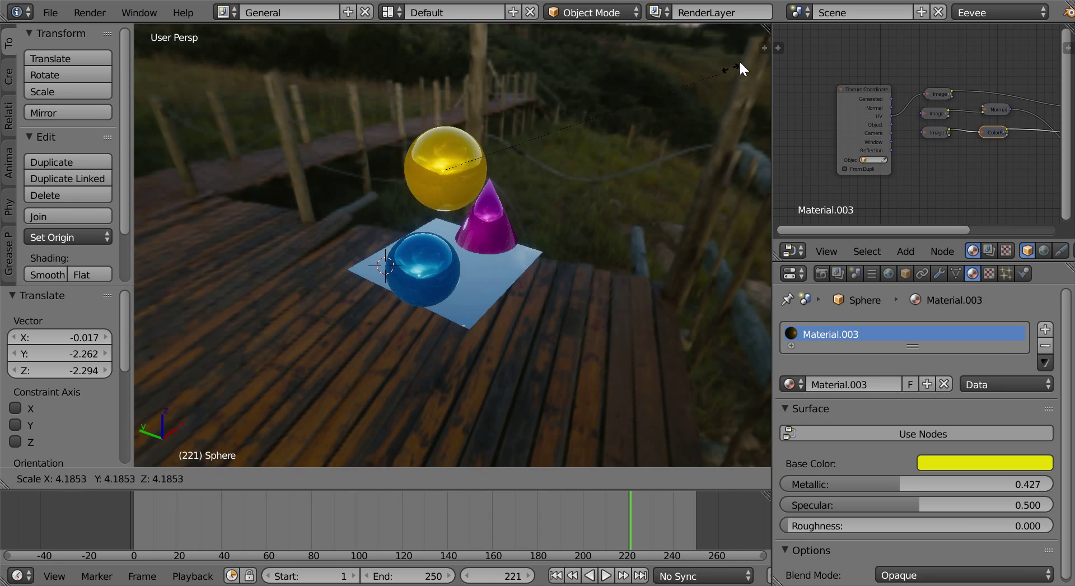
left_click(711, 155)
key("s")
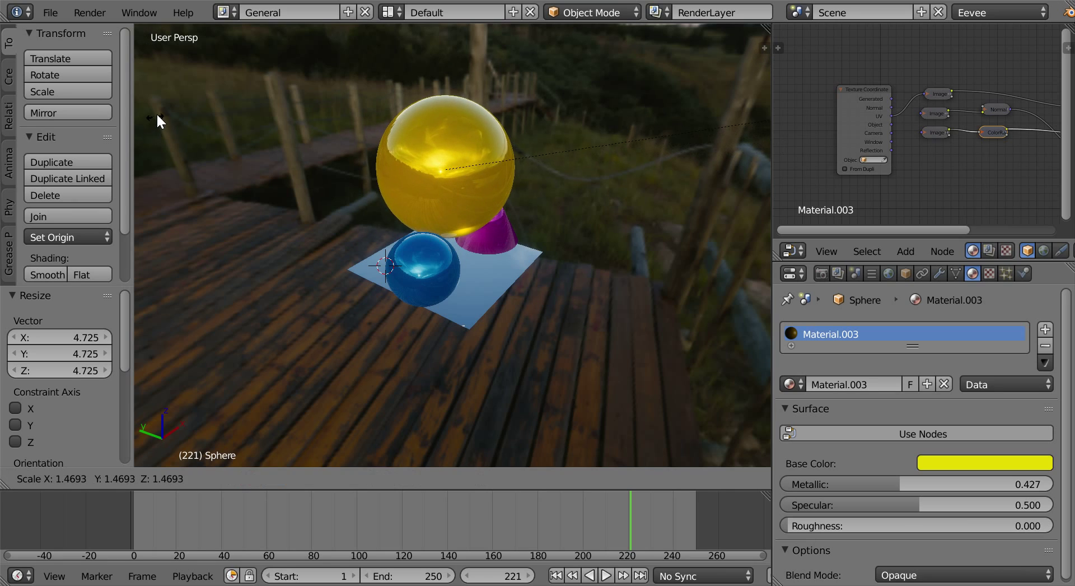
left_click(294, 135)
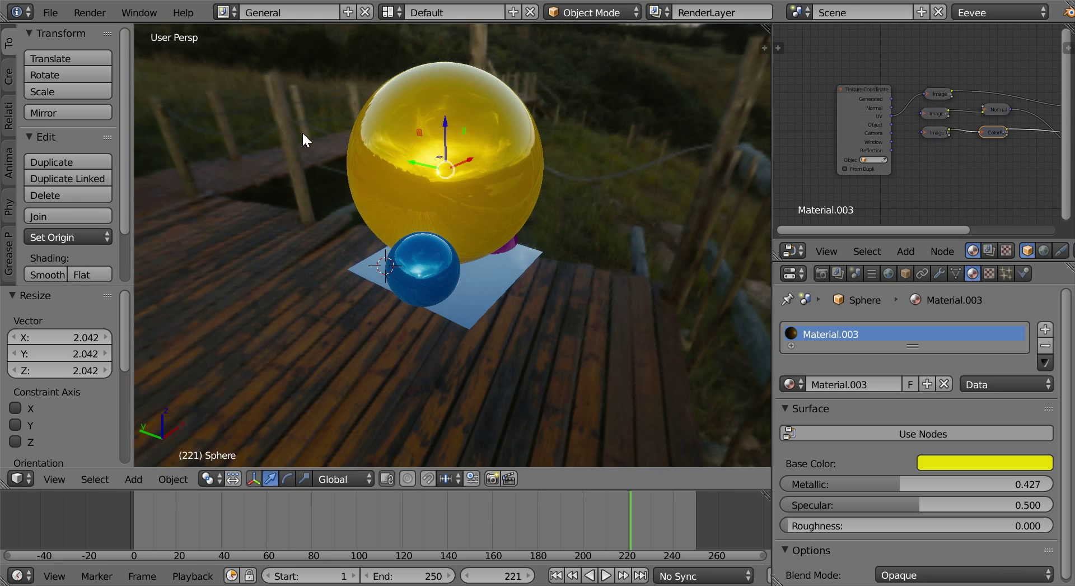
key("g")
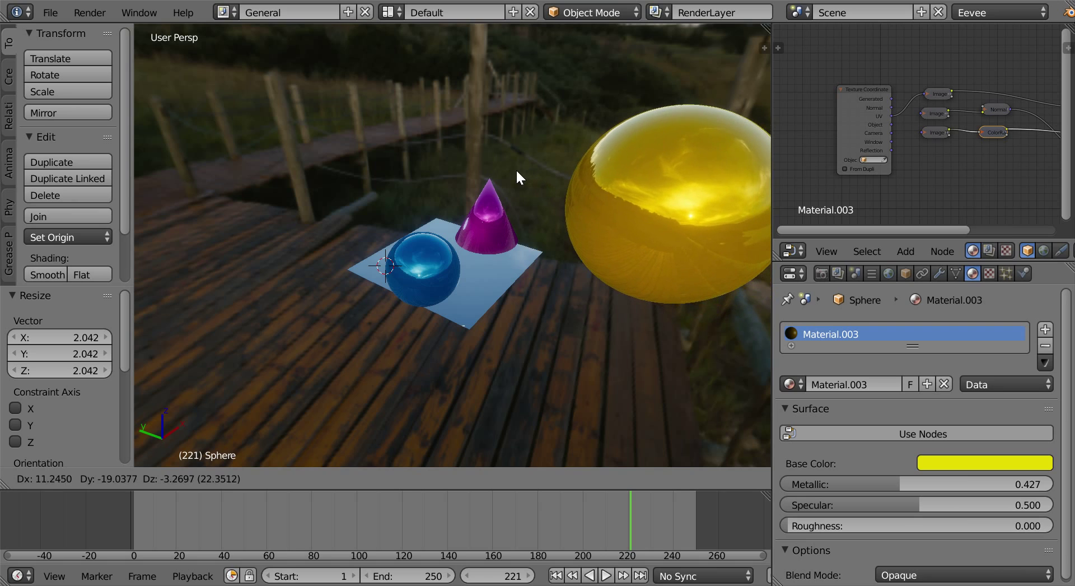
left_click(493, 280)
Step: Scale the mirror plane 4.549 times, lower it 16.727 units along Z, then start rotating it about X
right_click(493, 279)
key("s")
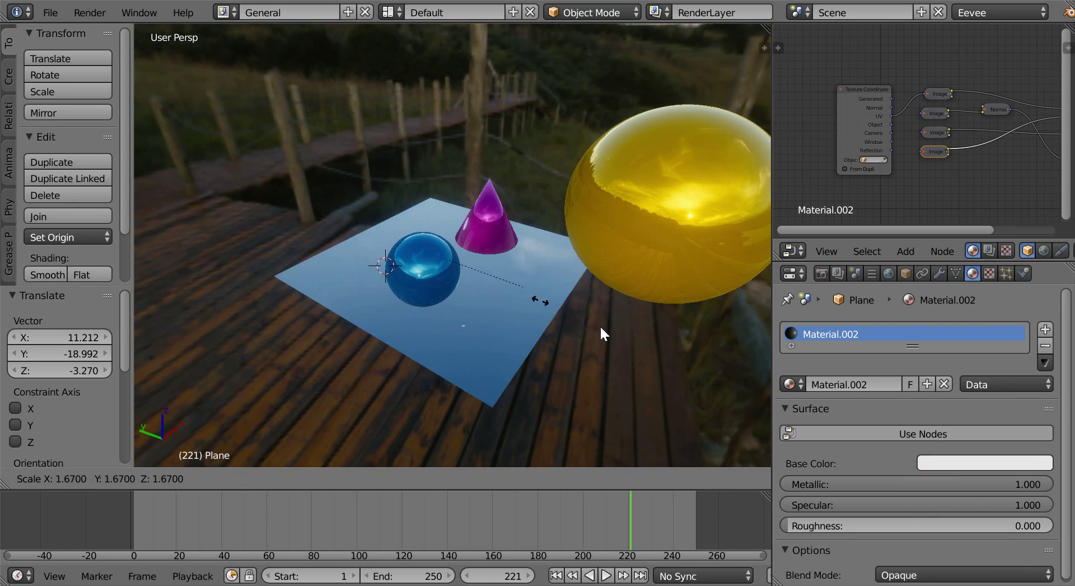
left_click(644, 353)
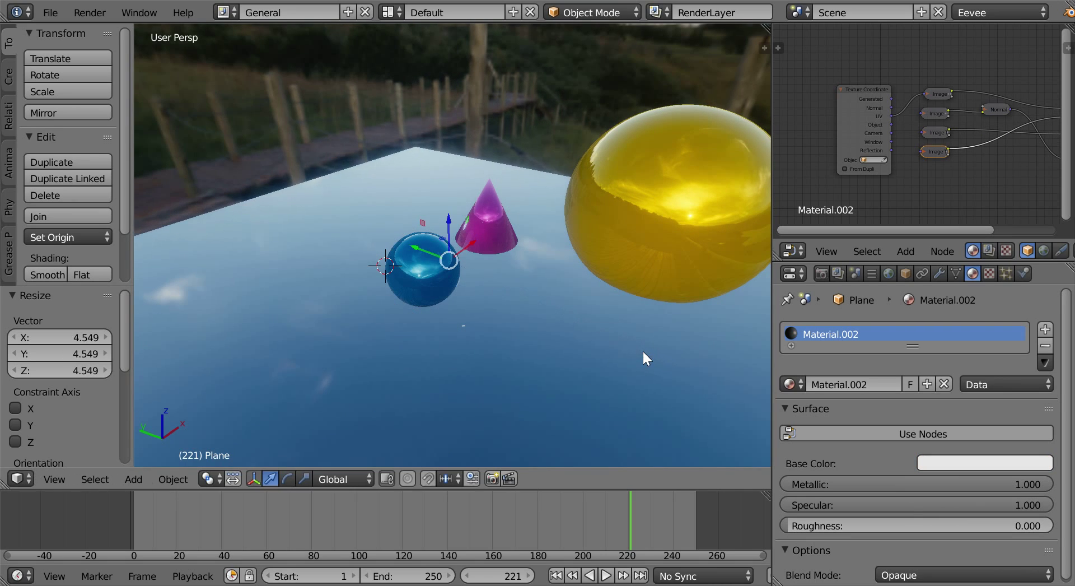
key("g")
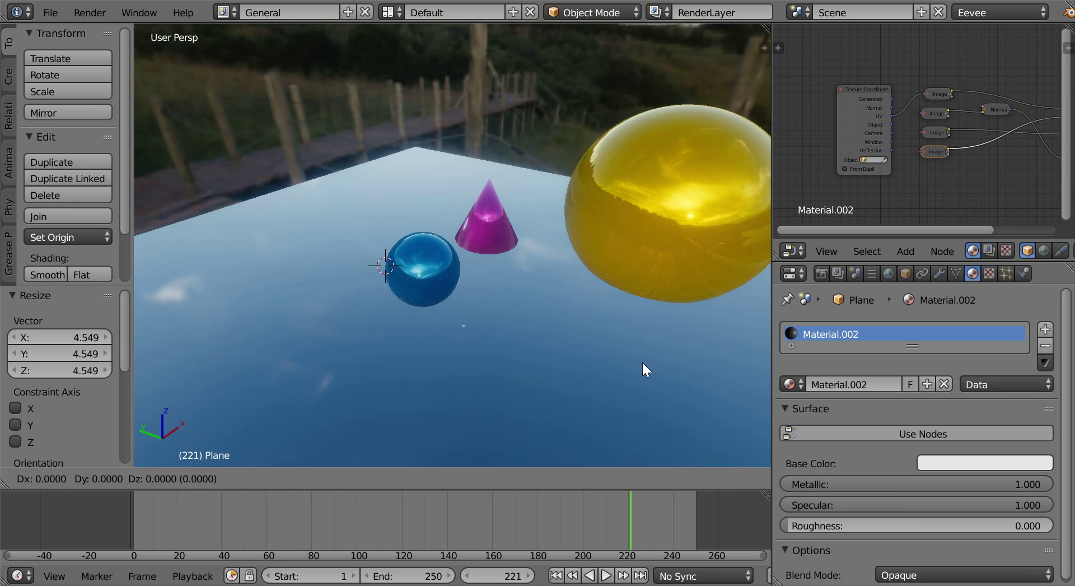
key("z")
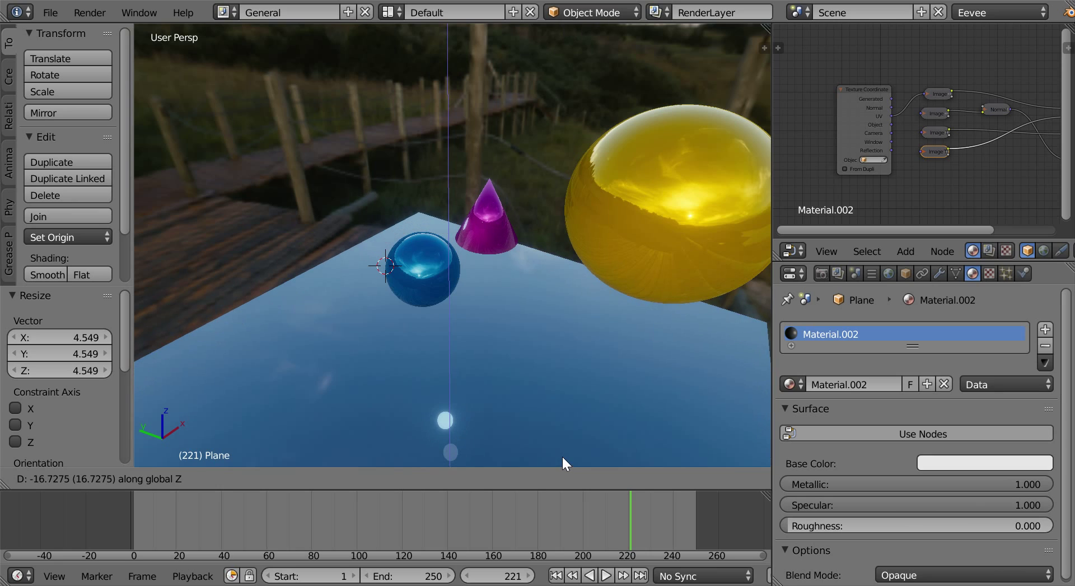
left_click(563, 455)
key("r")
key("x")
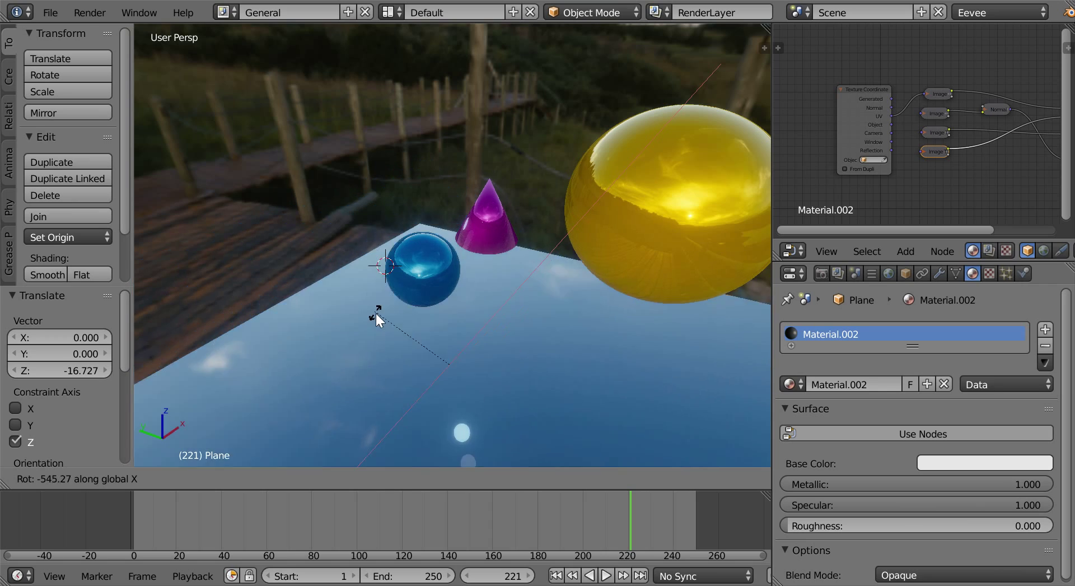
right_click(373, 325)
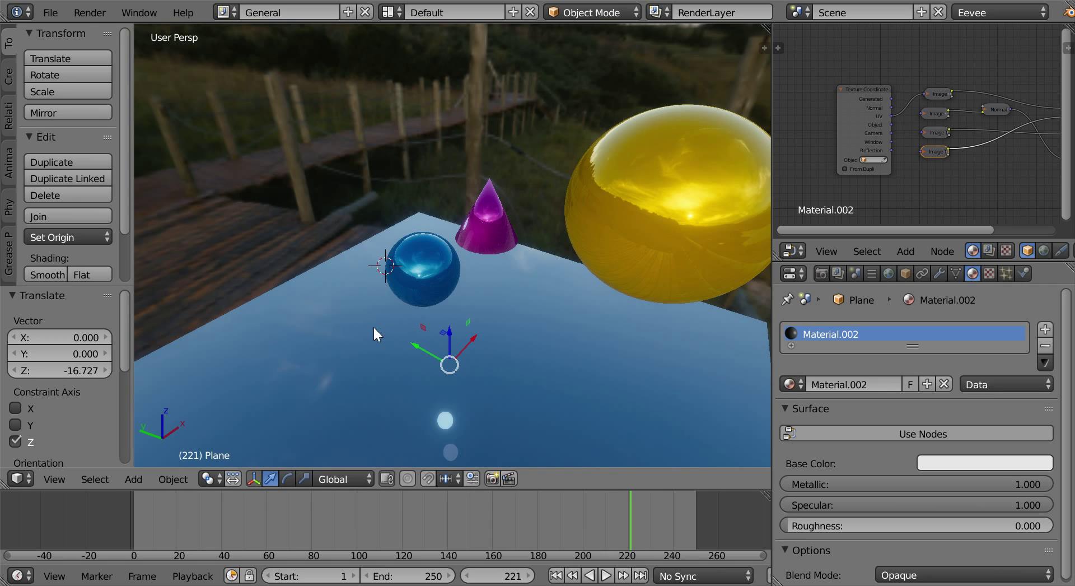
key("r")
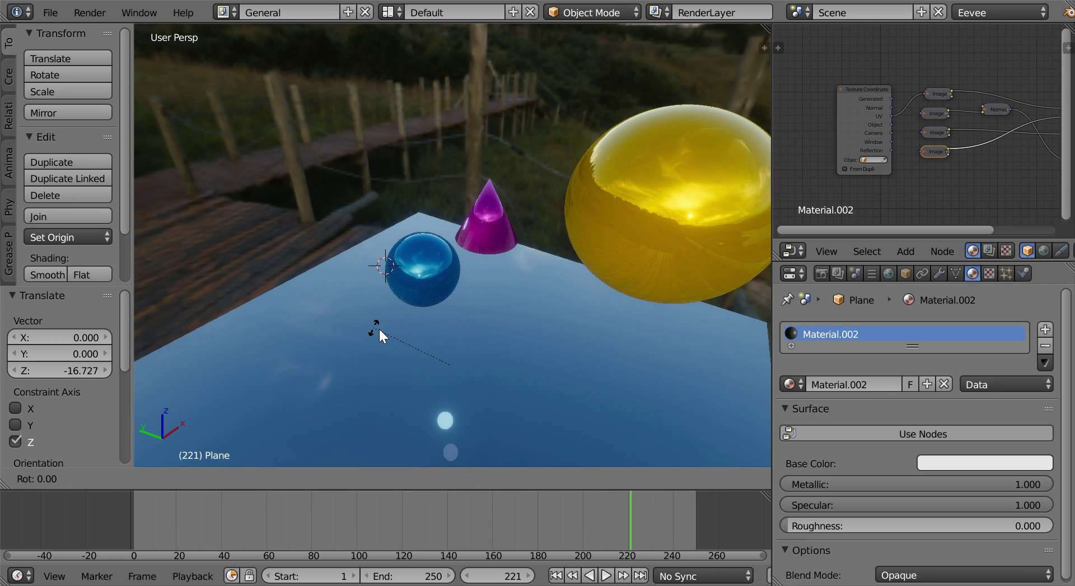
key("y")
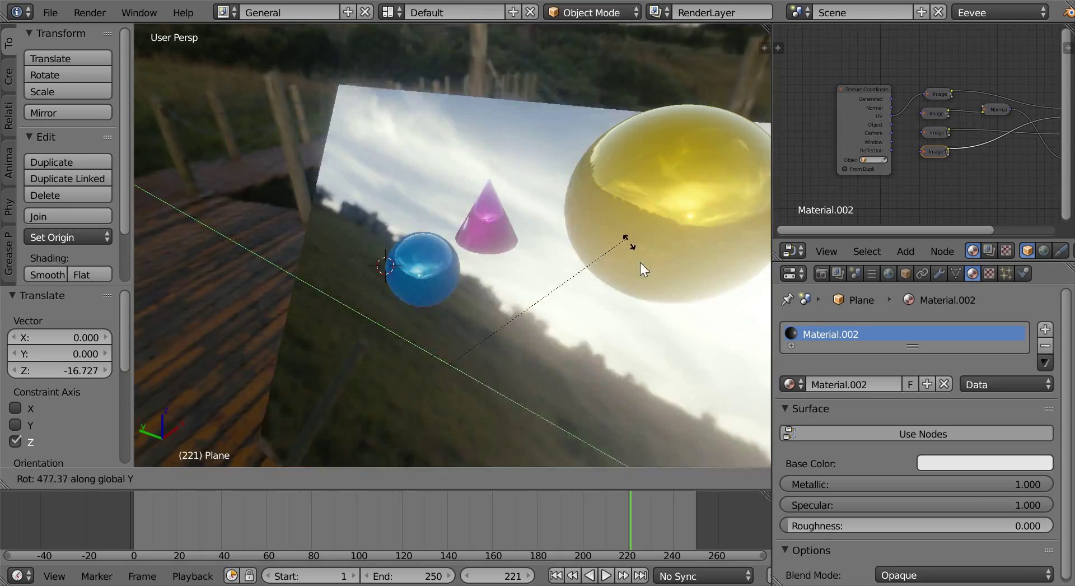
key("Escape")
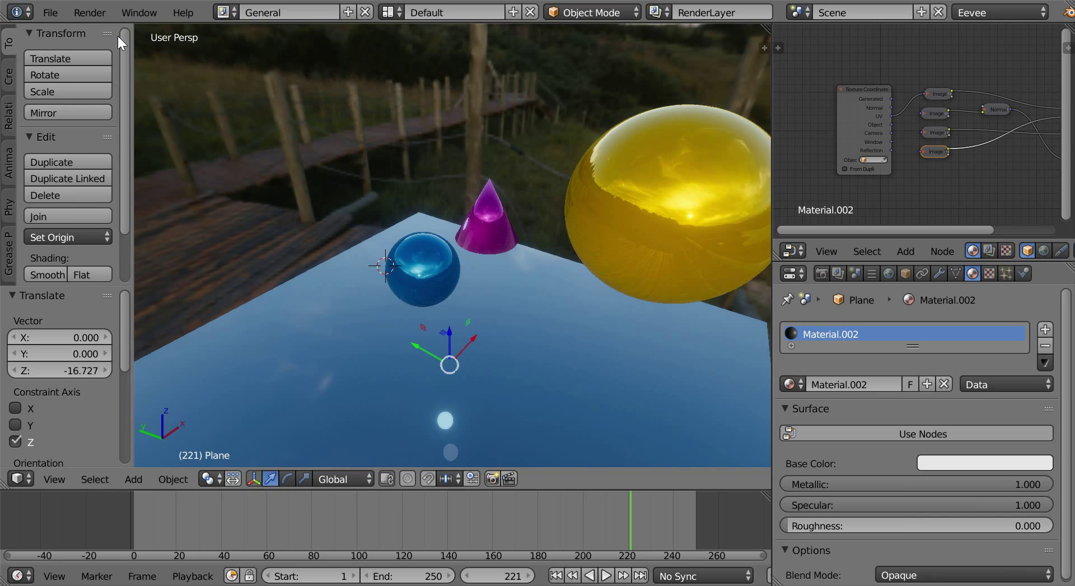